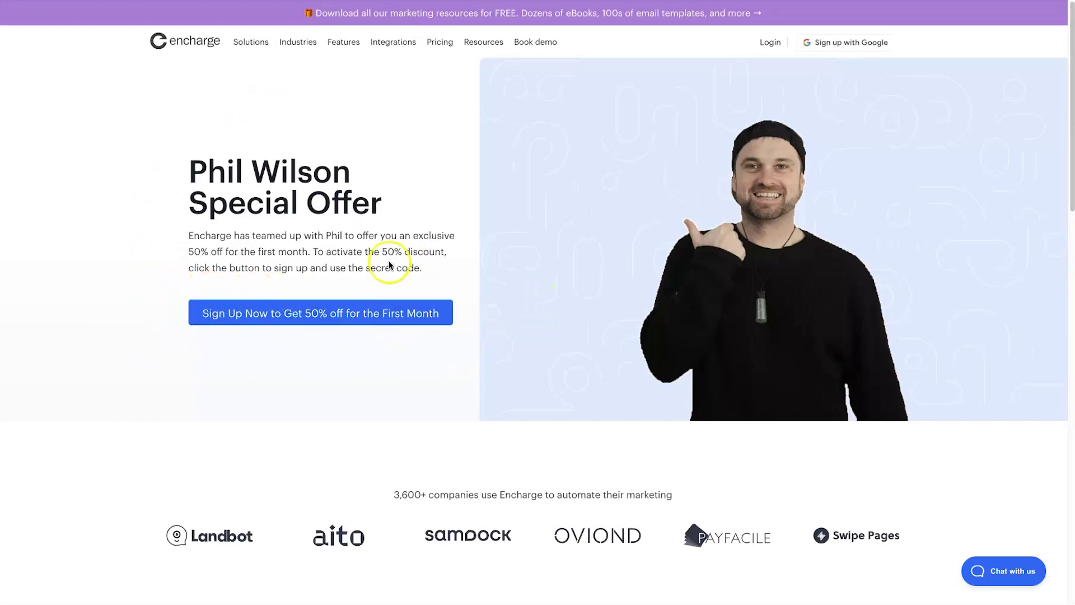
Step: Examine the 50% discount offer page and the sales funnel landing page with its free guide opt-in form
drag(309, 251, 412, 248)
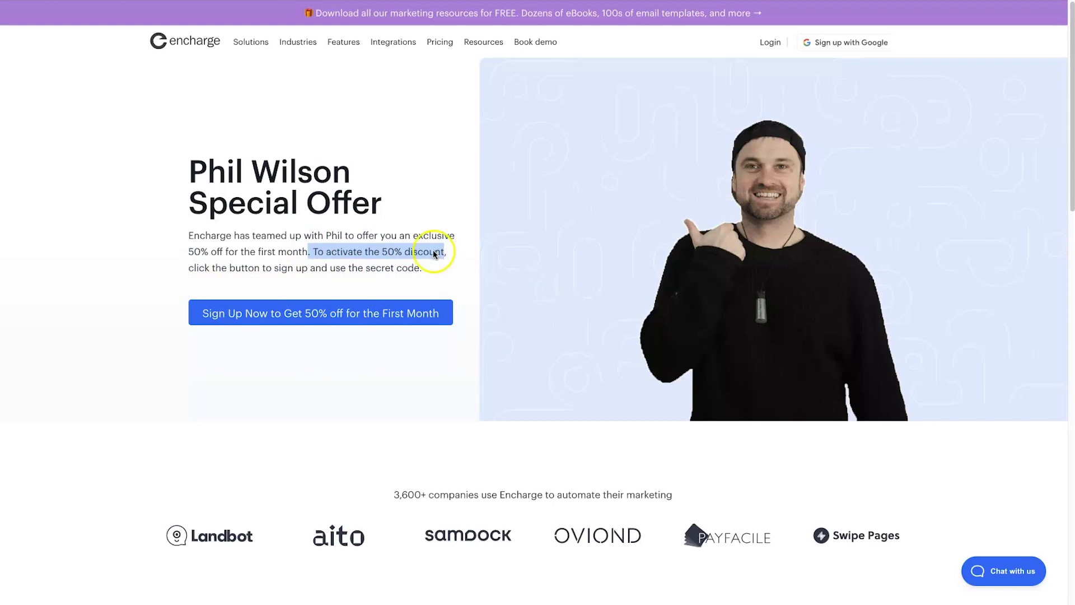
click(347, 386)
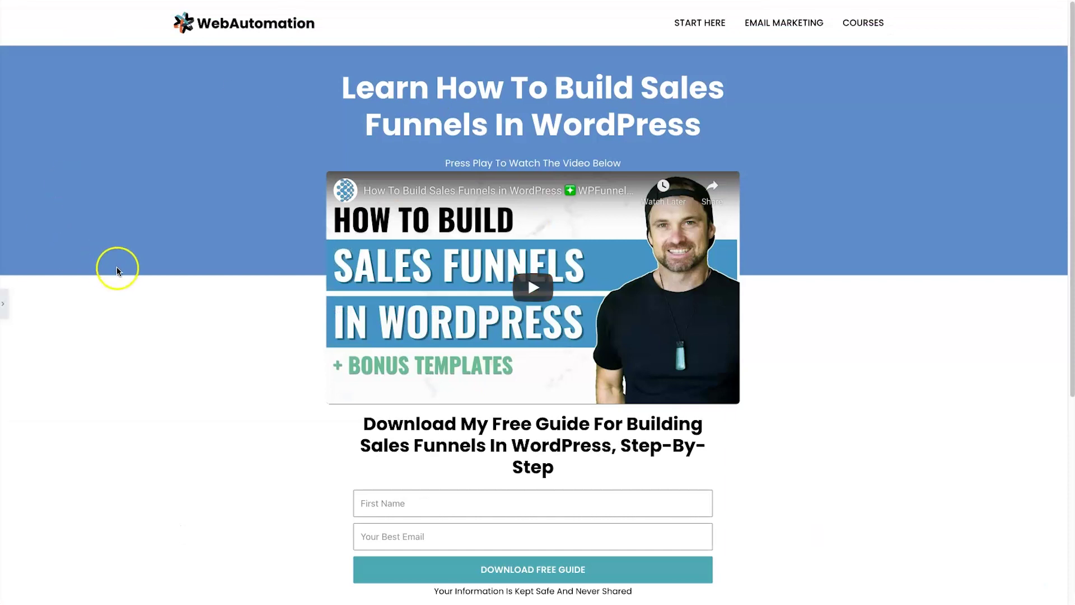
scroll(333, 272, down, 1)
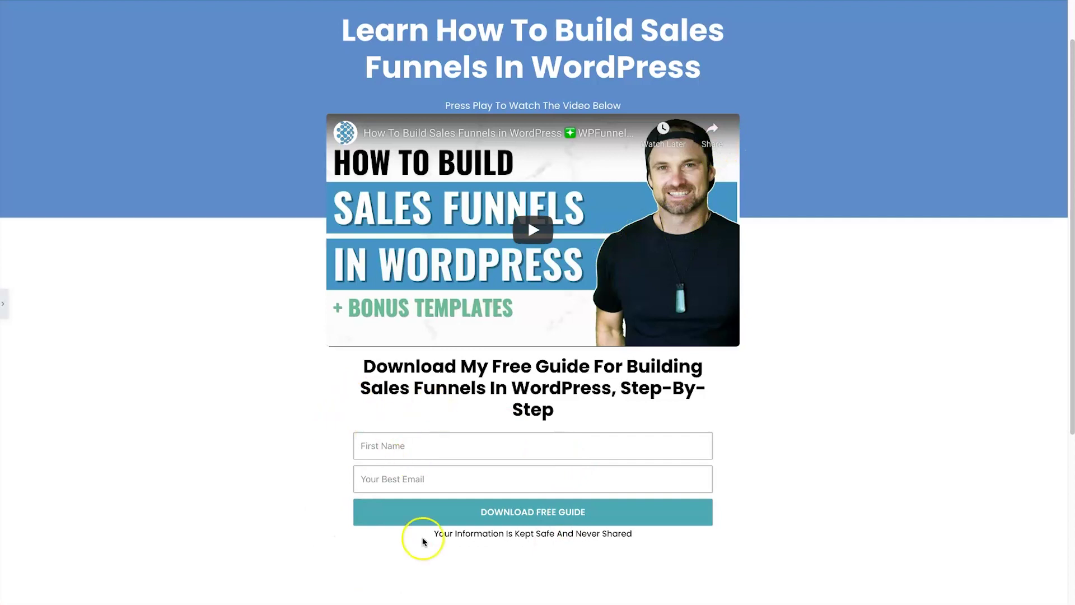
scroll(374, 476, up, 1)
drag(350, 421, 492, 438)
click(631, 442)
drag(629, 469, 372, 415)
click(374, 416)
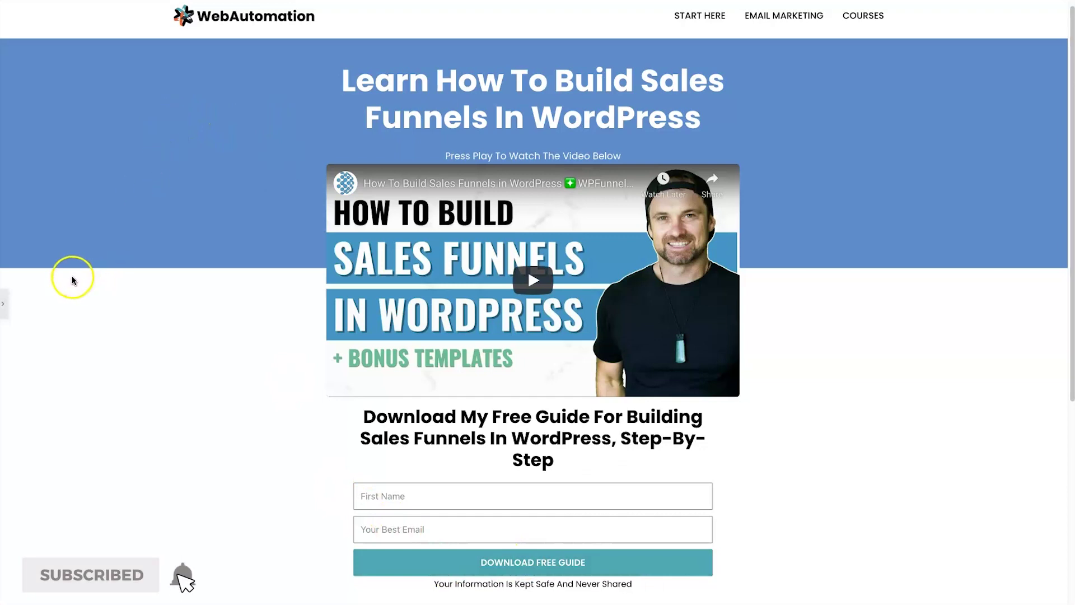
click(3, 303)
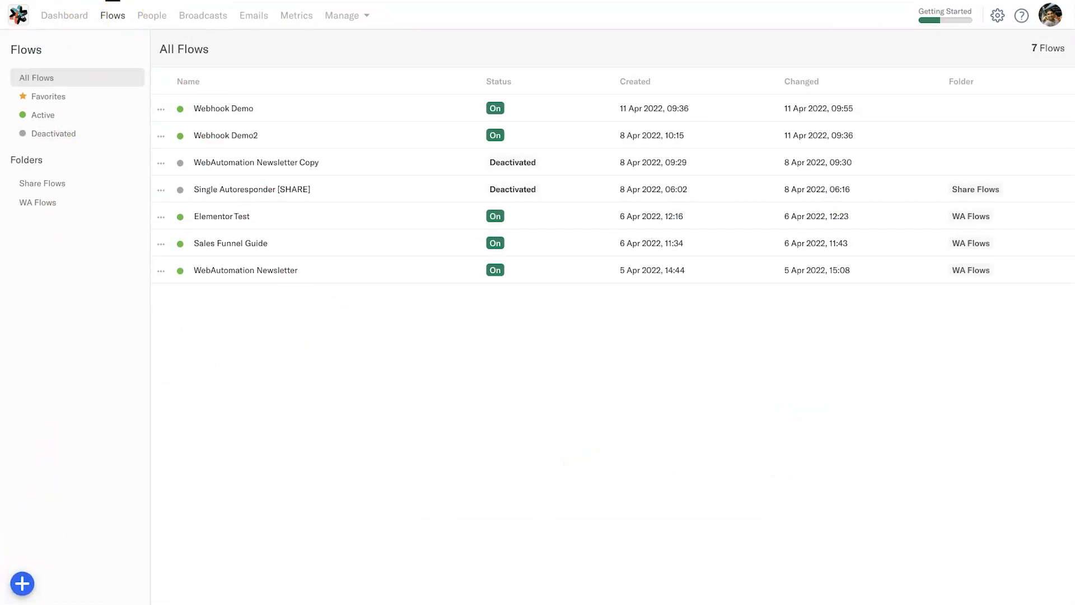
Step: Create a new blank flow and place a Receive Webhook trigger on its canvas
click(22, 583)
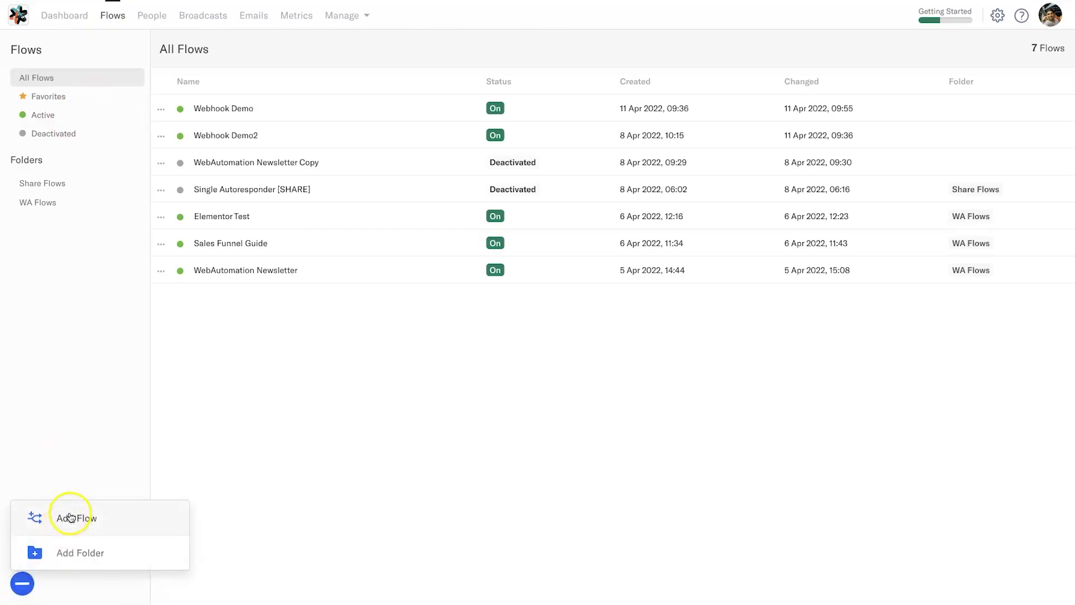
click(69, 518)
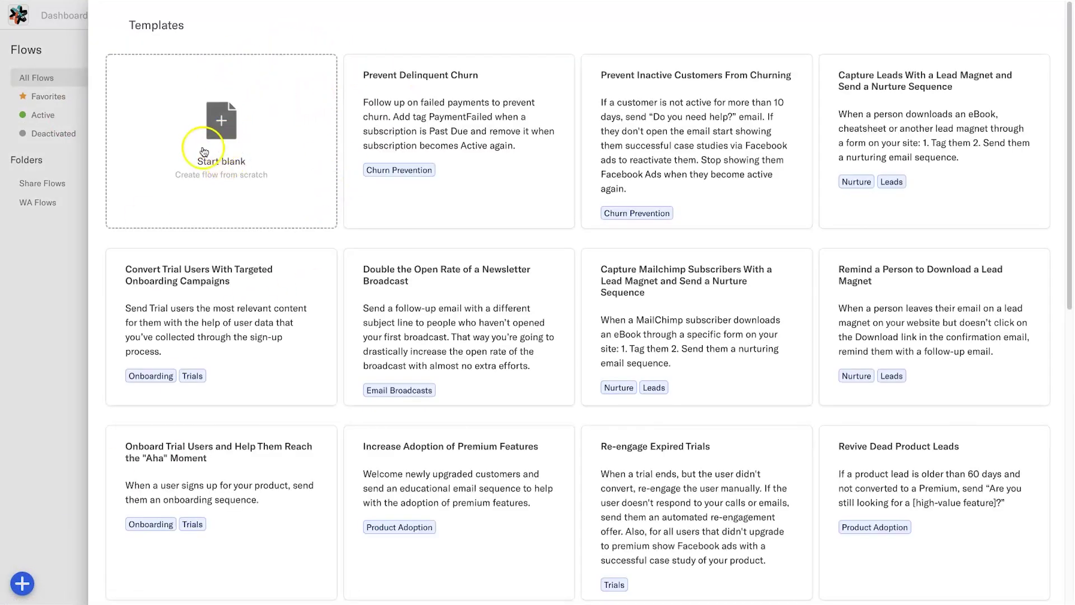
click(230, 173)
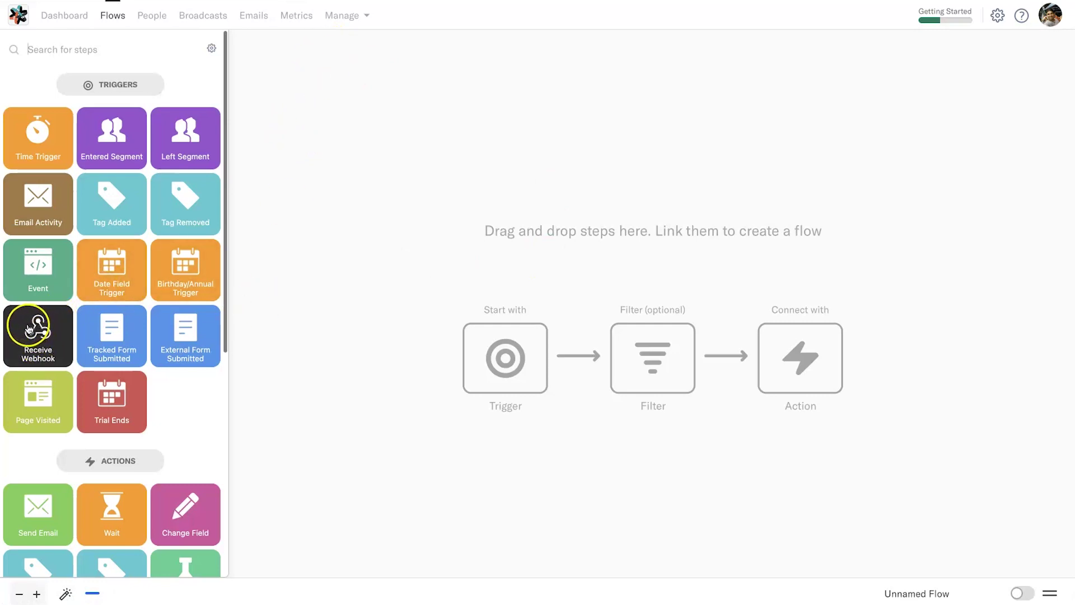
drag(20, 360, 575, 144)
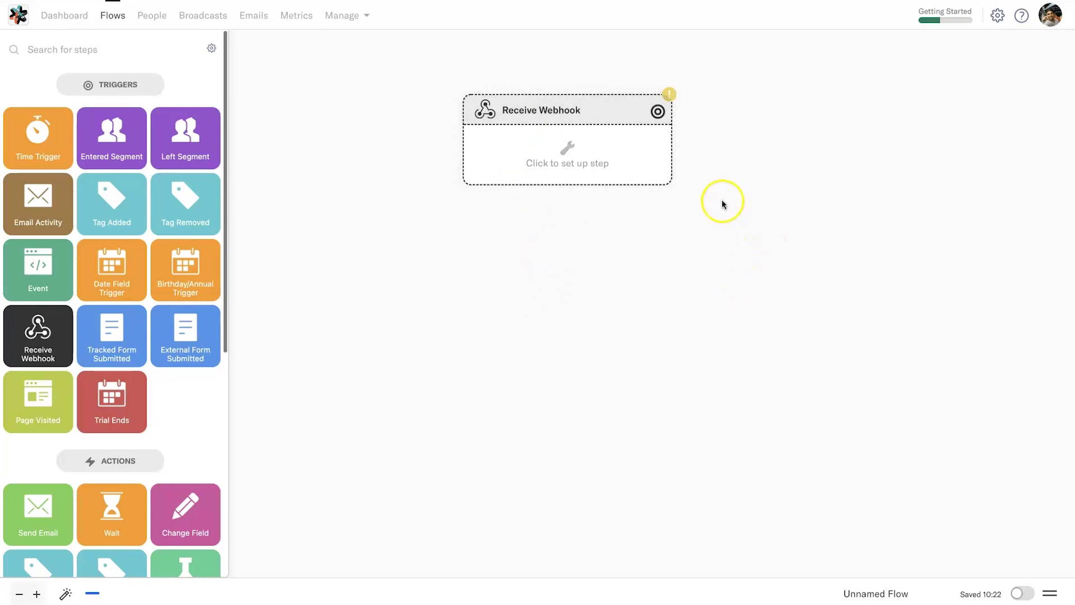
Step: Name the Receive Webhook trigger Autoresponder Demo, copy its webhook URL, and save the setup
click(568, 145)
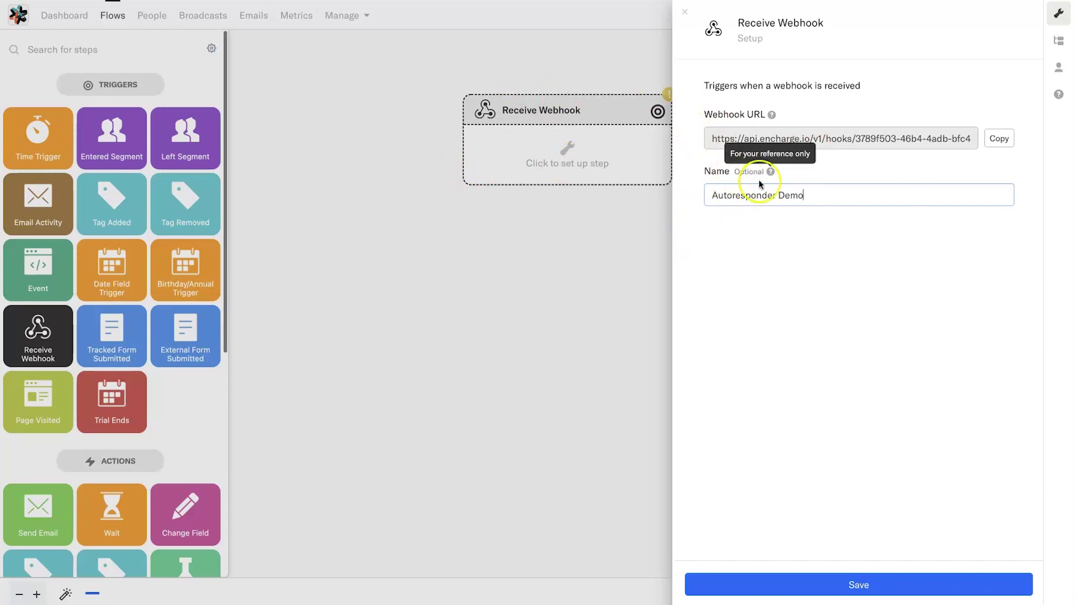
triple_click(882, 202)
click(939, 204)
drag(712, 115, 766, 121)
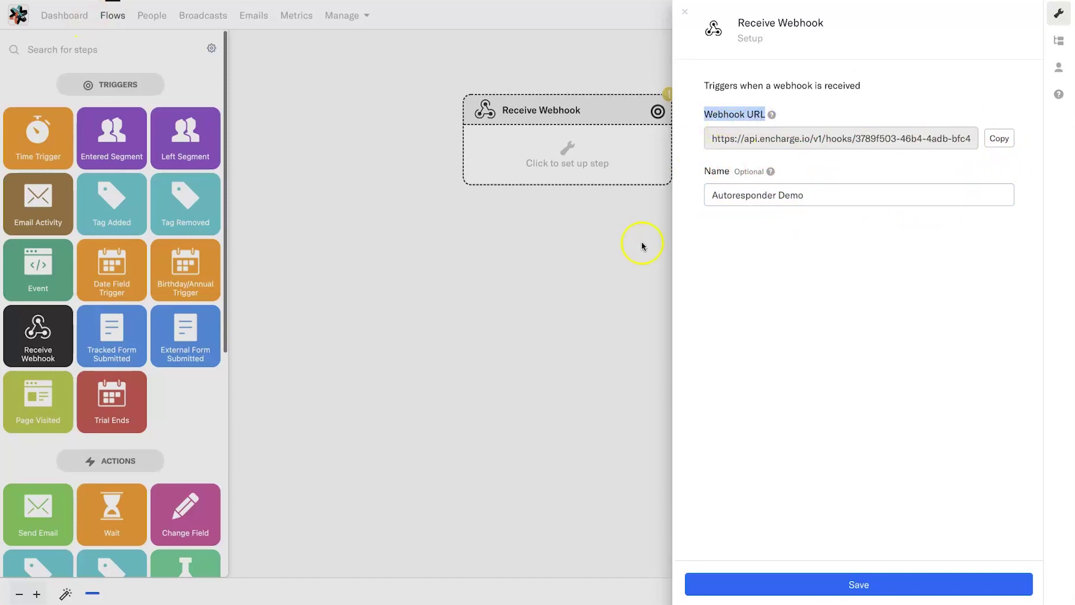
click(999, 139)
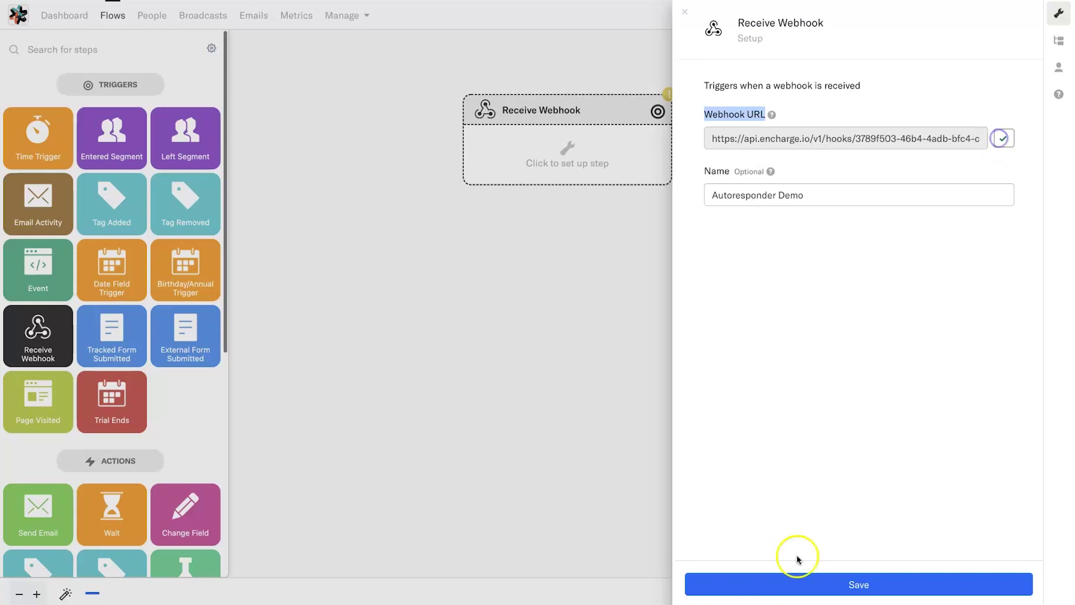
click(816, 585)
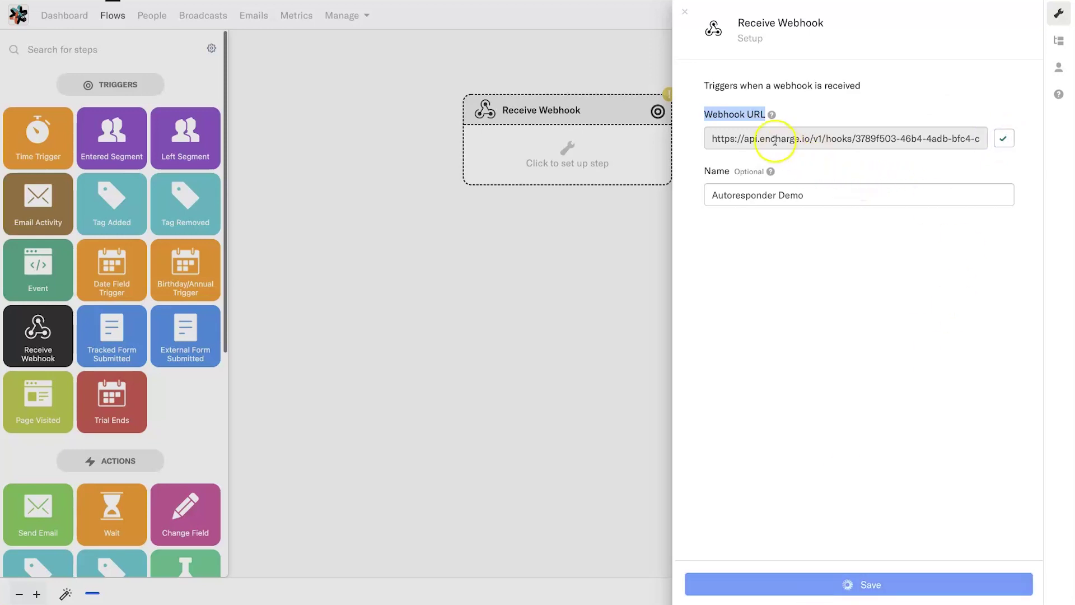
drag(694, 115, 744, 114)
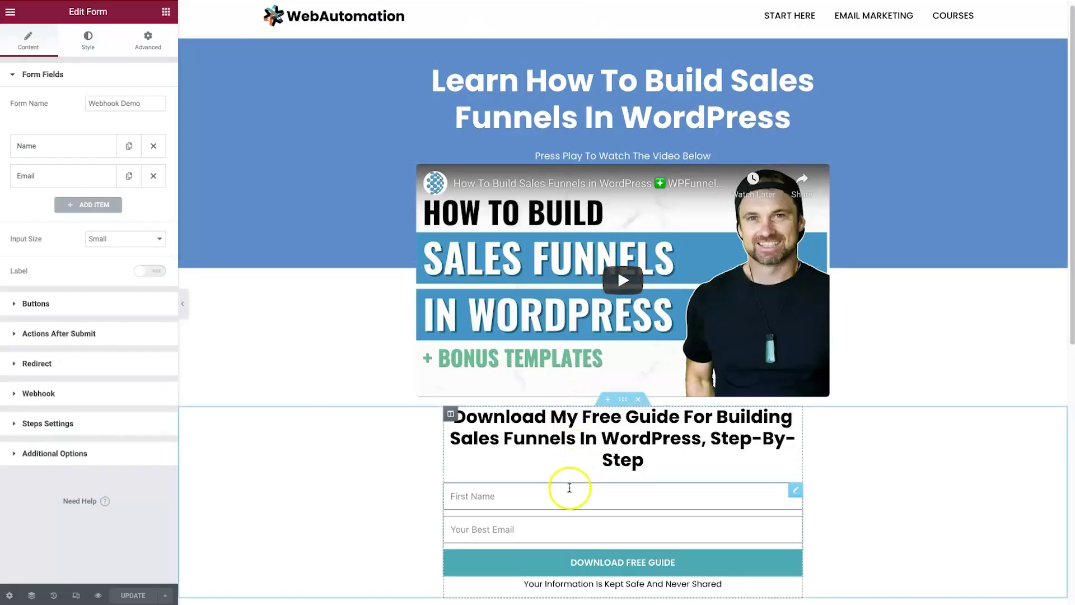
Step: Switch to Elementor and add Webhook to the opt-in form's actions after submit, alongside Redirect
right_click(569, 490)
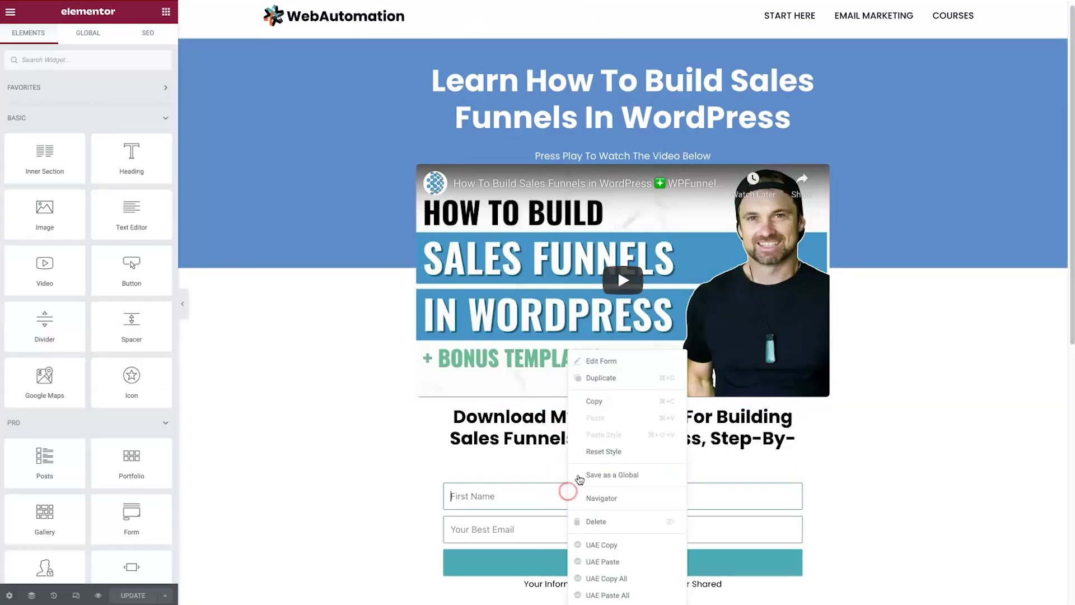
click(597, 372)
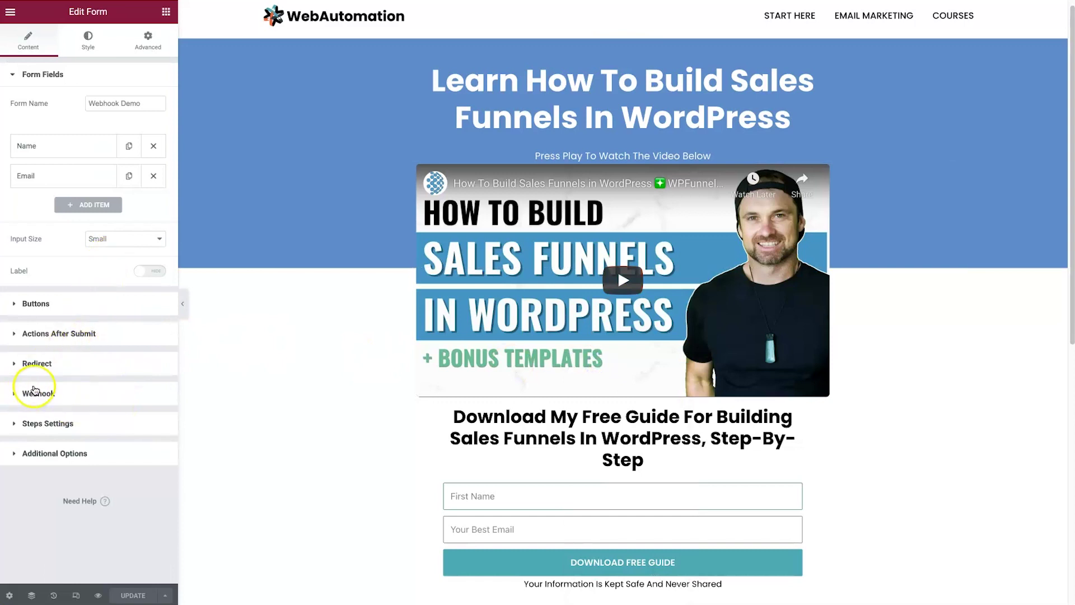
click(43, 334)
click(50, 177)
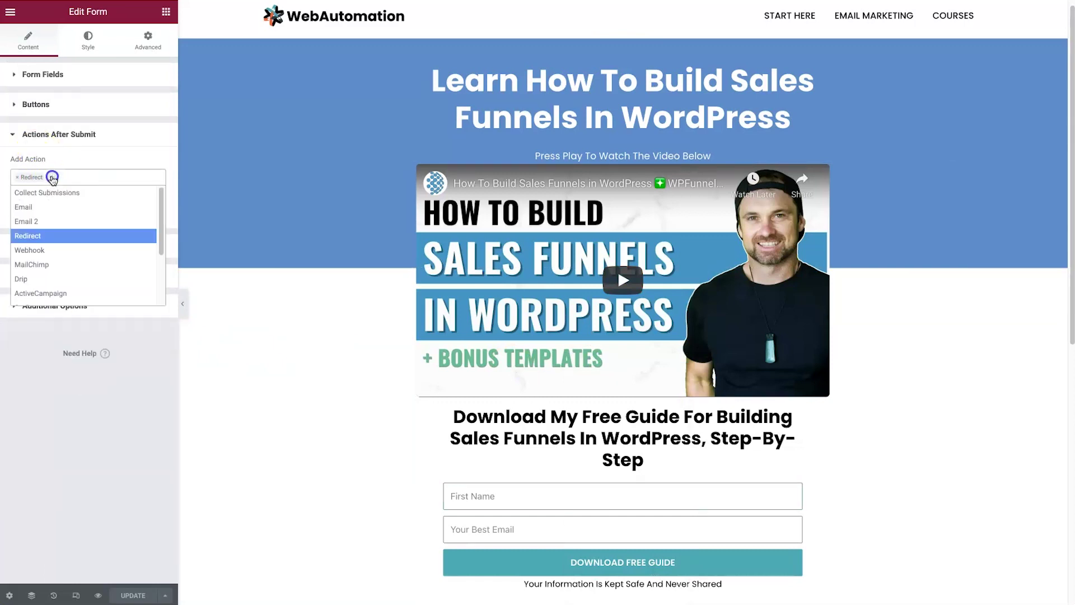
click(53, 178)
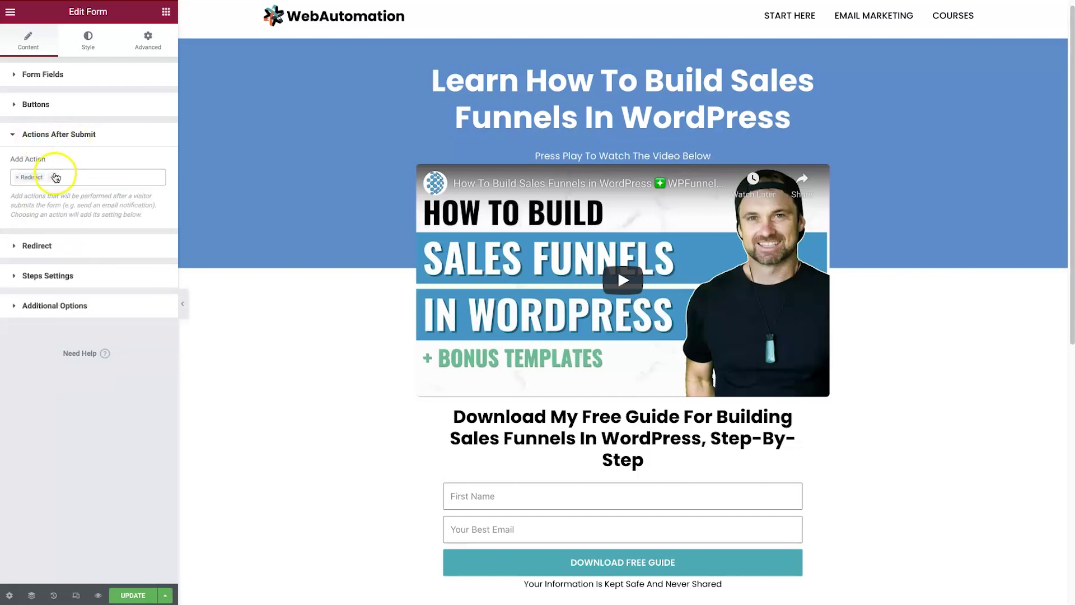
click(54, 176)
click(62, 255)
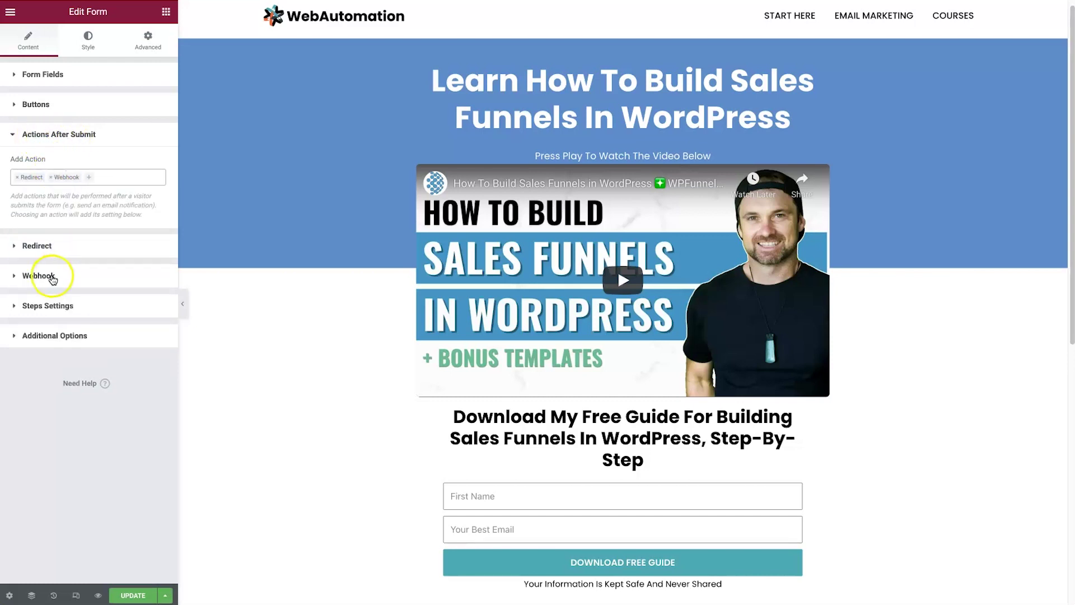
Step: Replace the form's webhook URL with the one copied from the Receive Webhook trigger
click(52, 277)
triple_click(72, 244)
key(BackSpace)
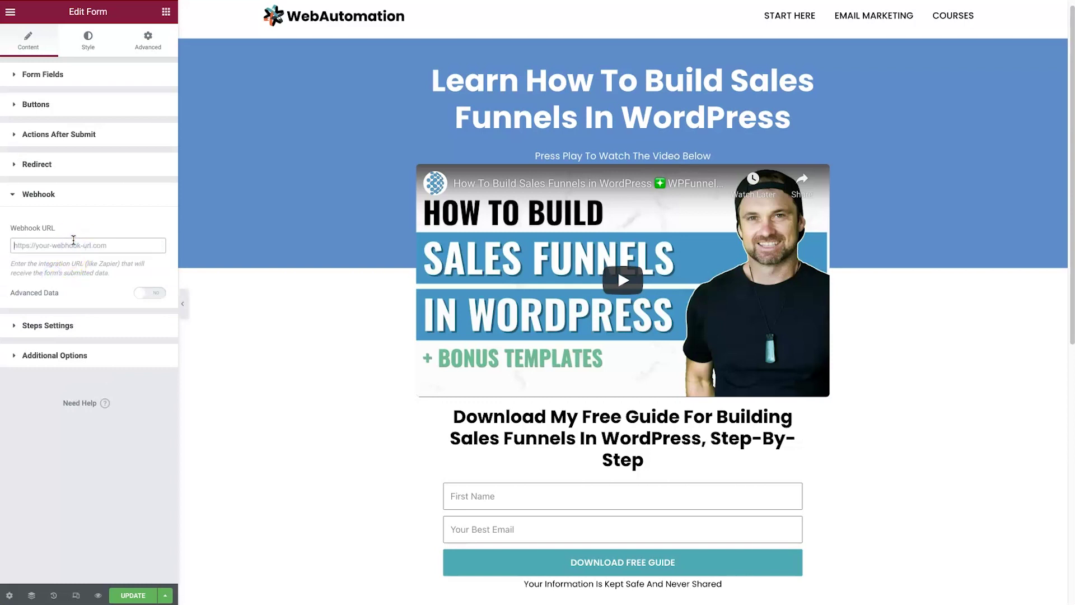
key(ctrl+v)
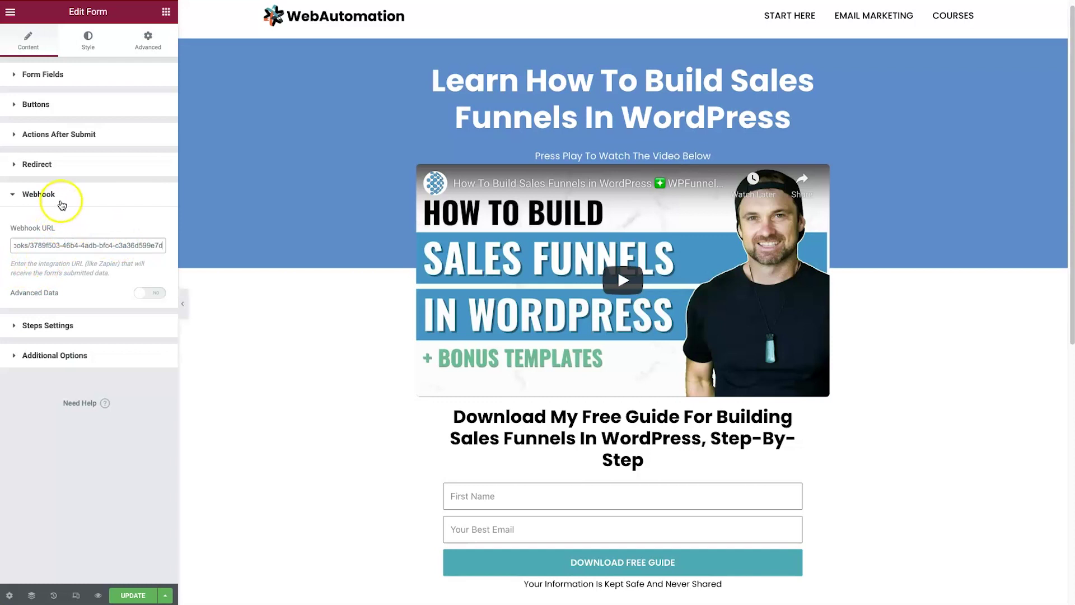
click(63, 195)
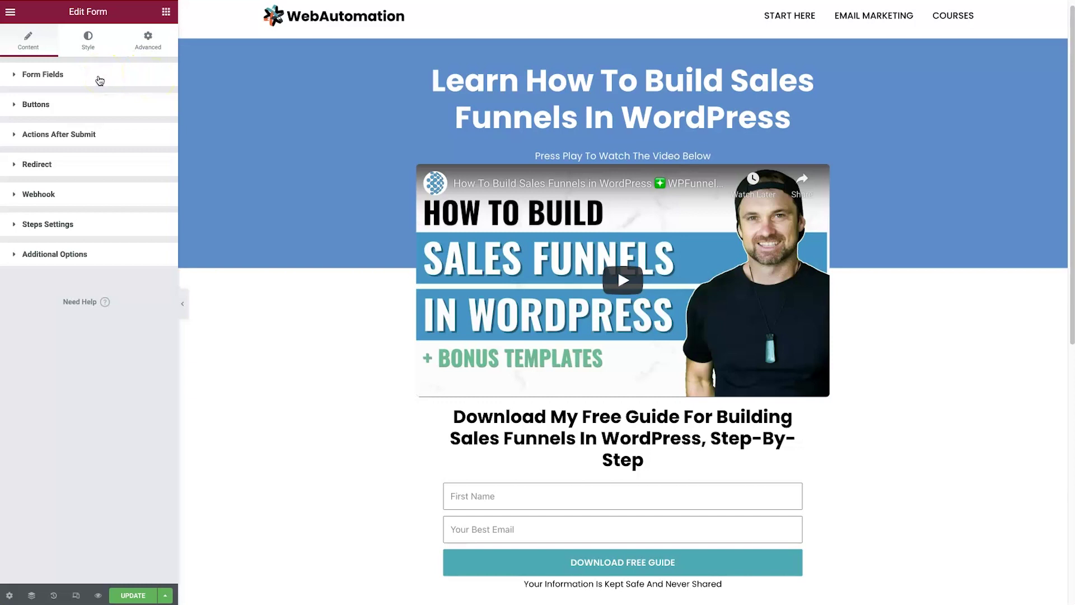
Step: Rename the form as Autoresponder Demo and publish the page update
click(99, 75)
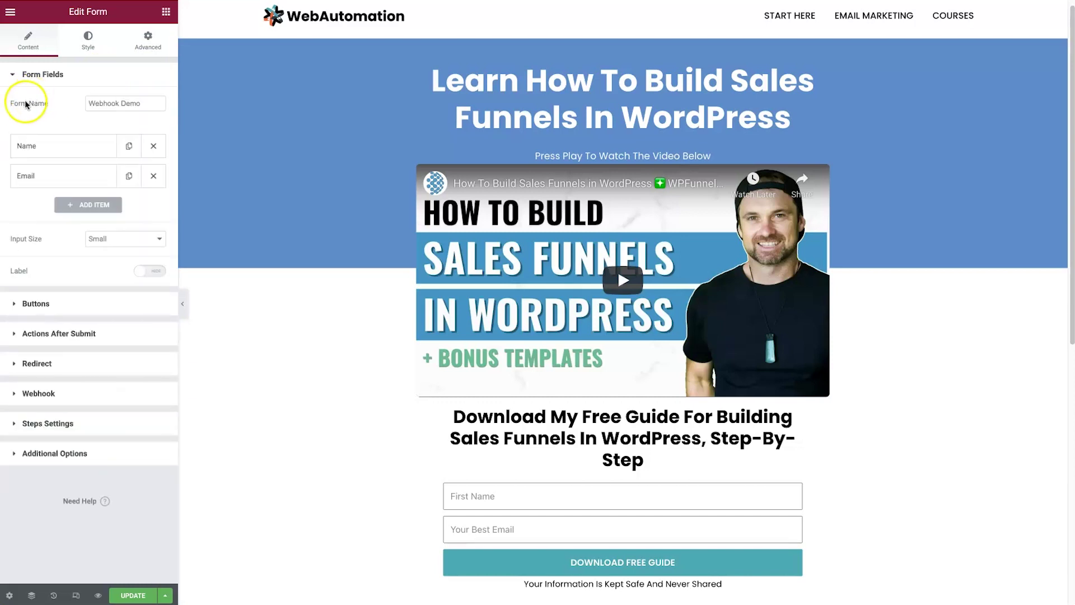
click(150, 105)
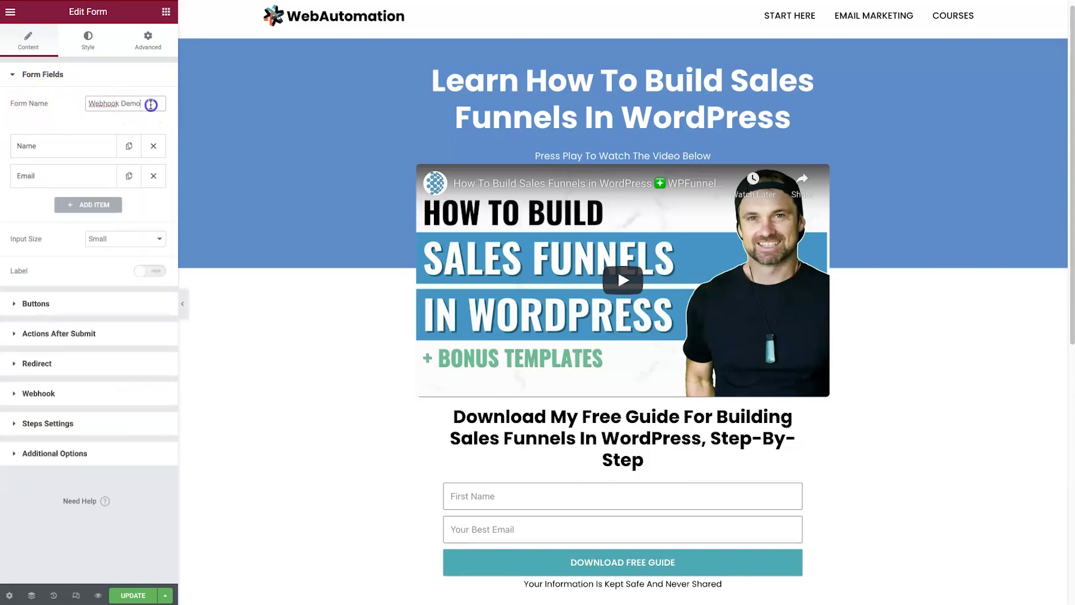
text(Autoresponder)
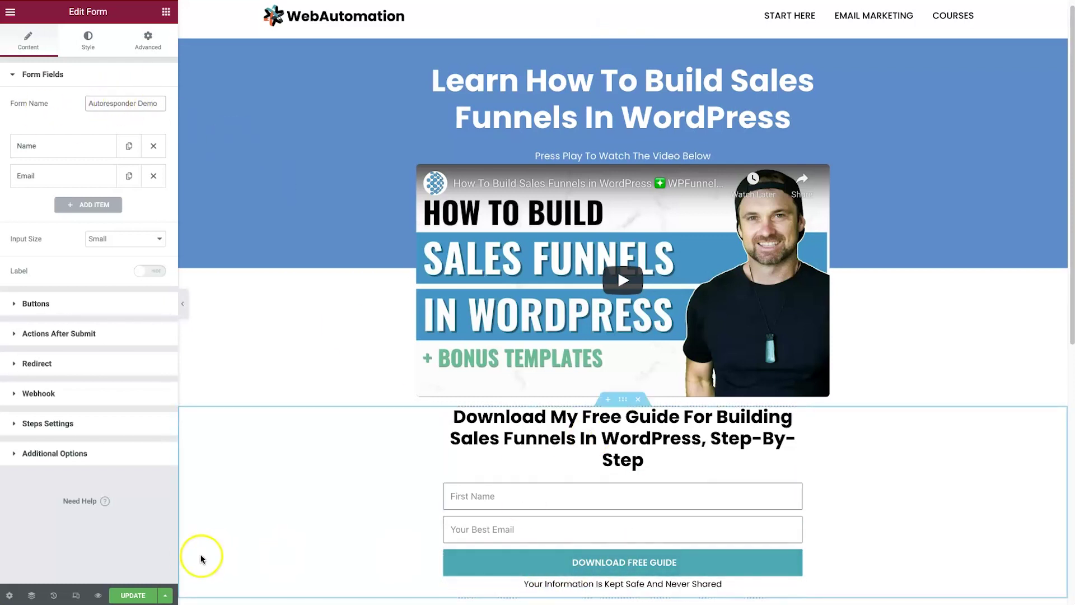
click(144, 596)
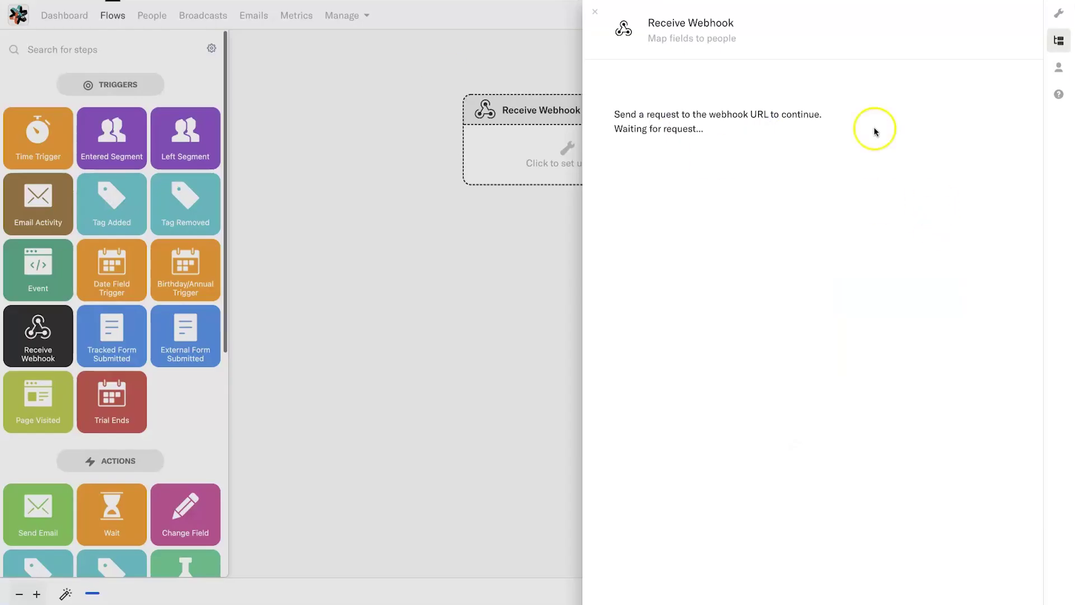
Step: Preview the published page and submit a test entry with a first name and e-mail address for the free guide
click(840, 100)
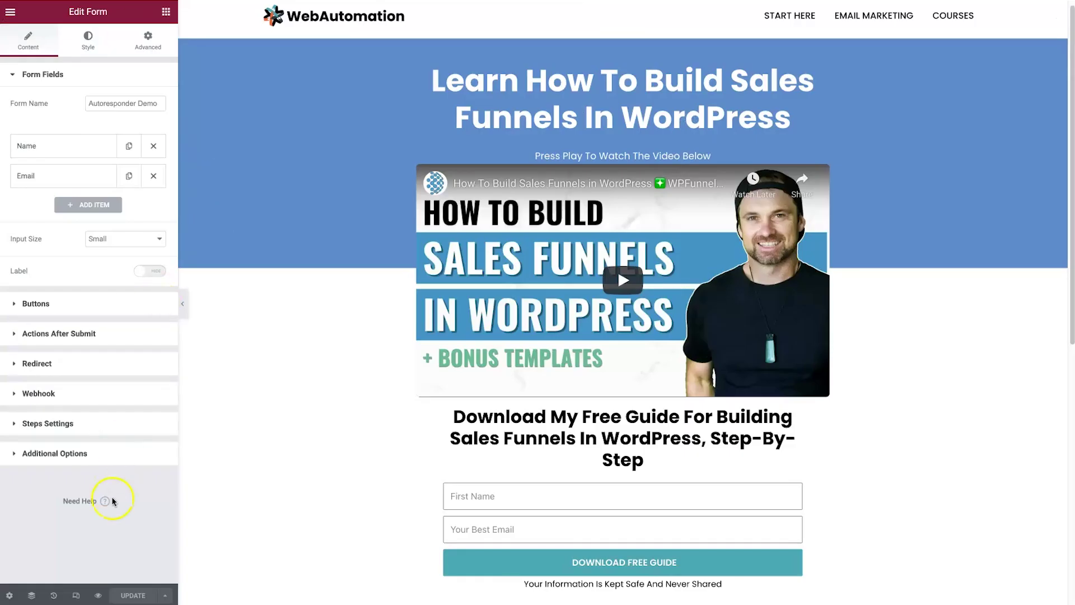
click(93, 590)
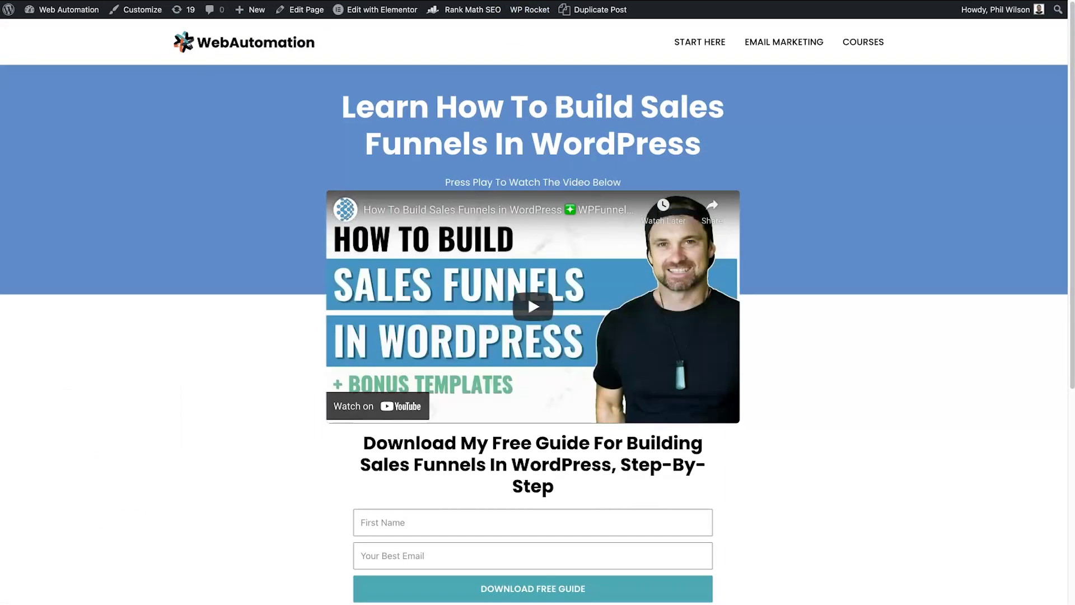
scroll(444, 360, down, 2)
click(442, 457)
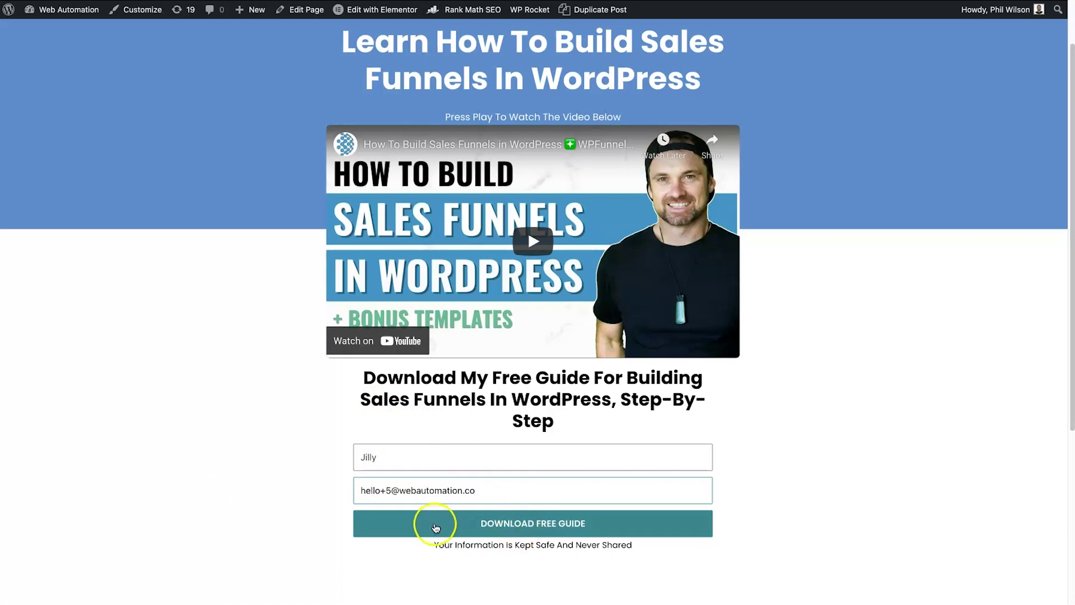
click(446, 521)
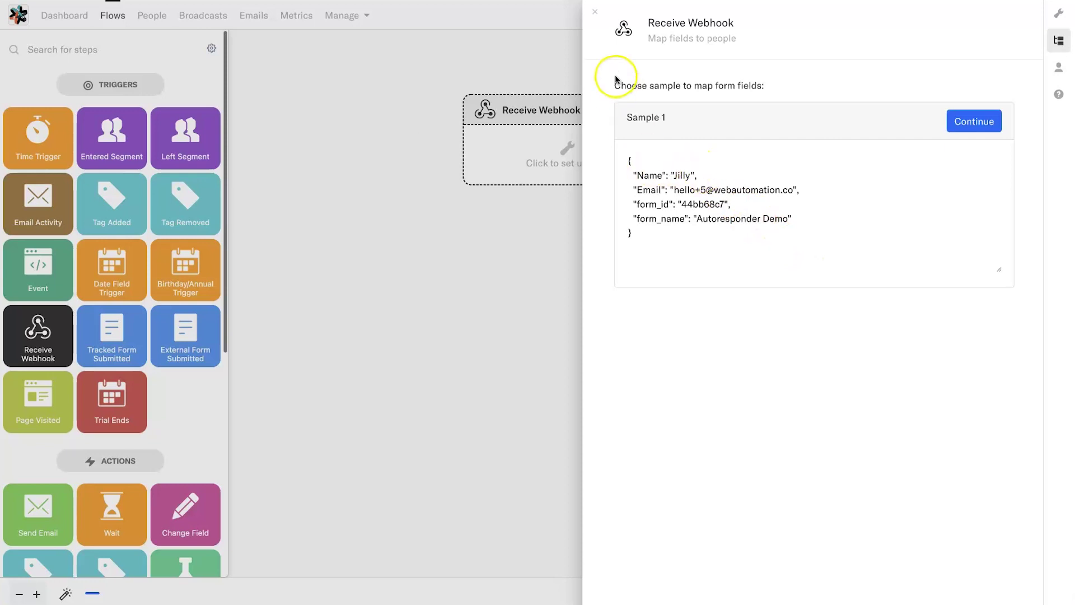
Step: Review the name, email and form fields in the webhook request received in Encharge, and continue with Sample 1
drag(631, 176, 705, 177)
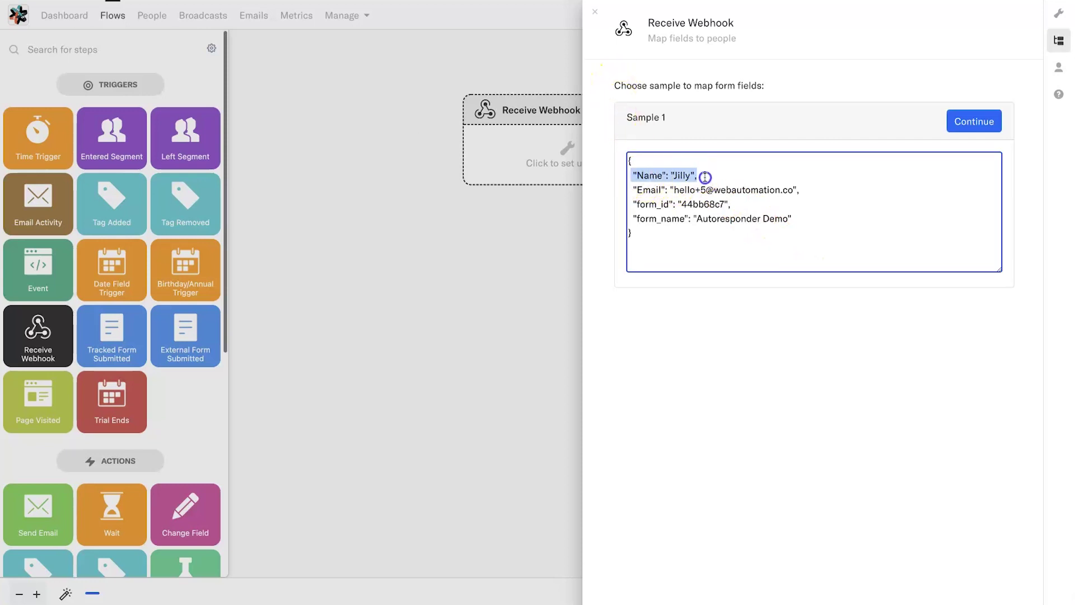
click(645, 190)
drag(634, 206, 807, 222)
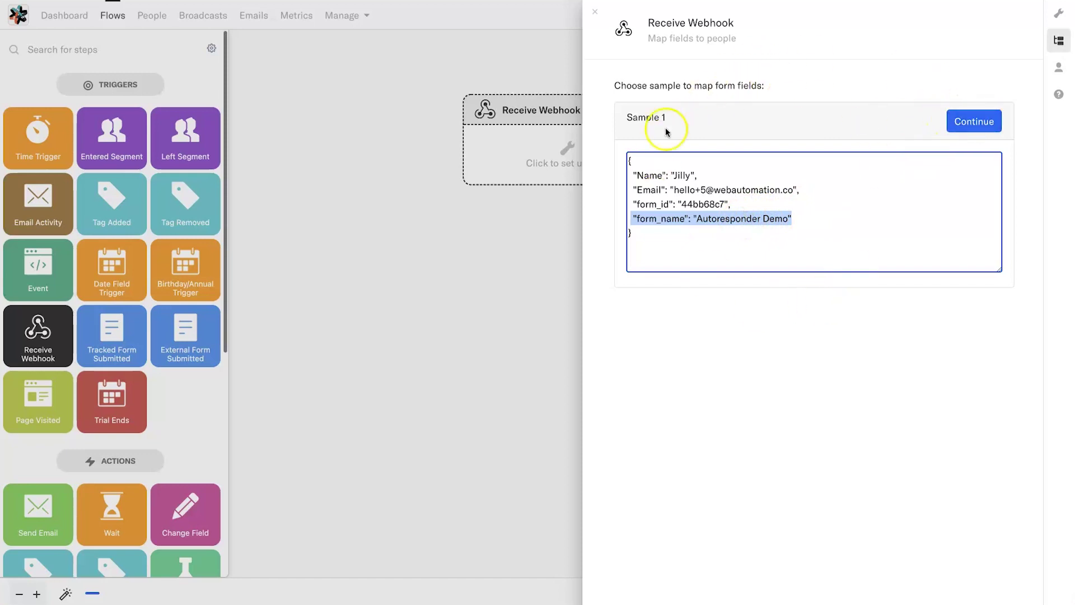
click(999, 121)
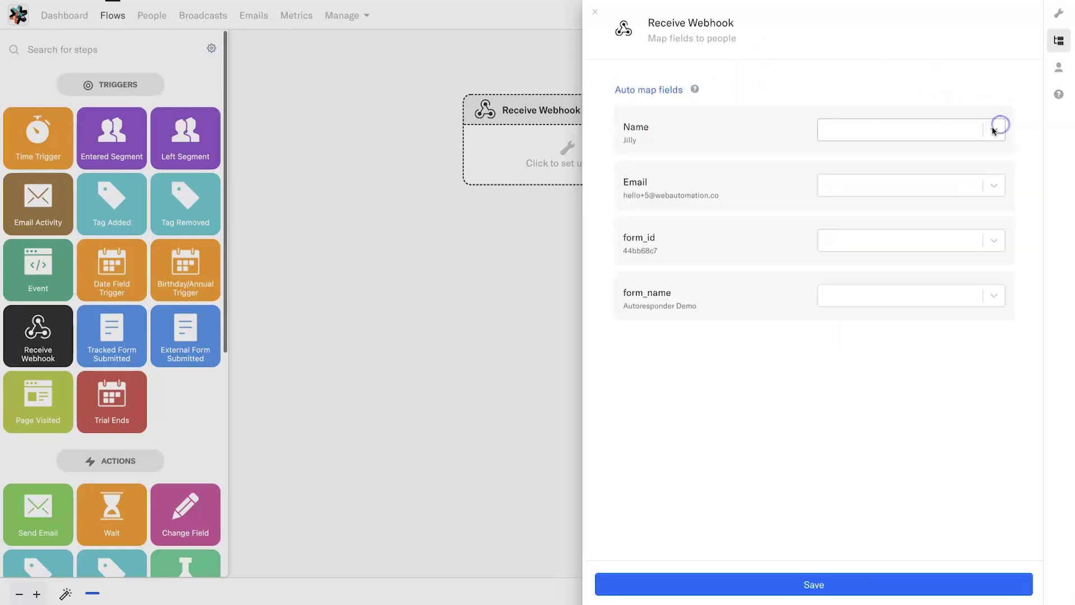
Step: Map the webhook's Name field to First Name and its Email field to Email
click(901, 136)
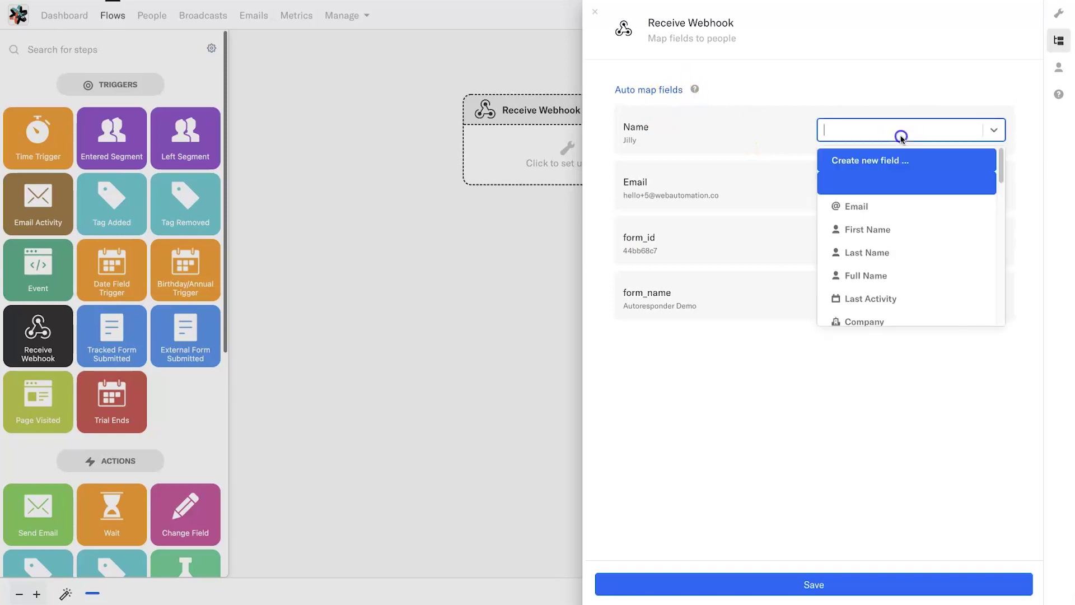
click(805, 141)
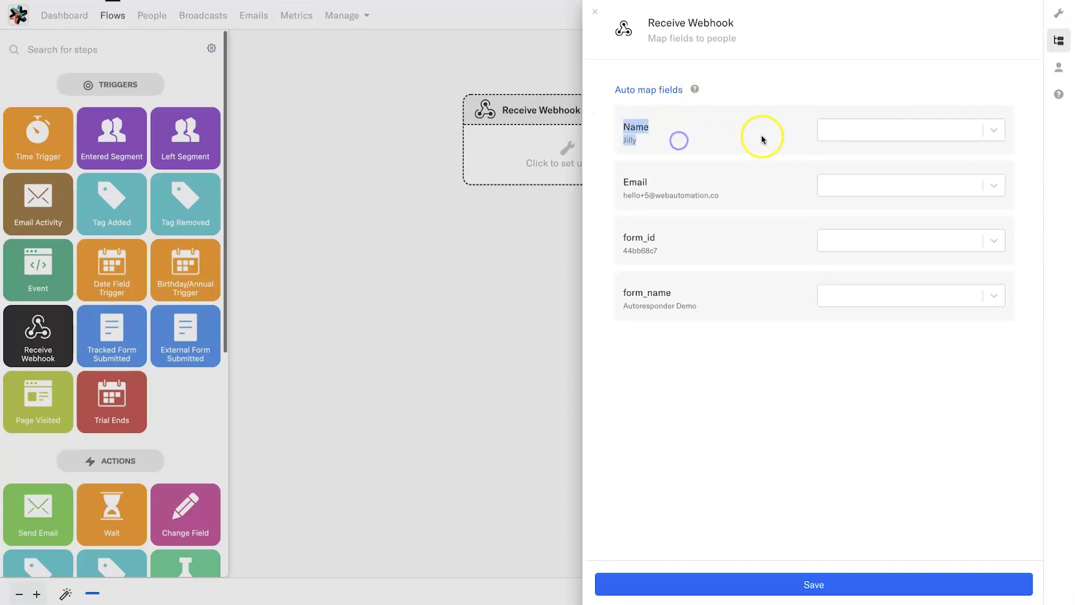
click(935, 131)
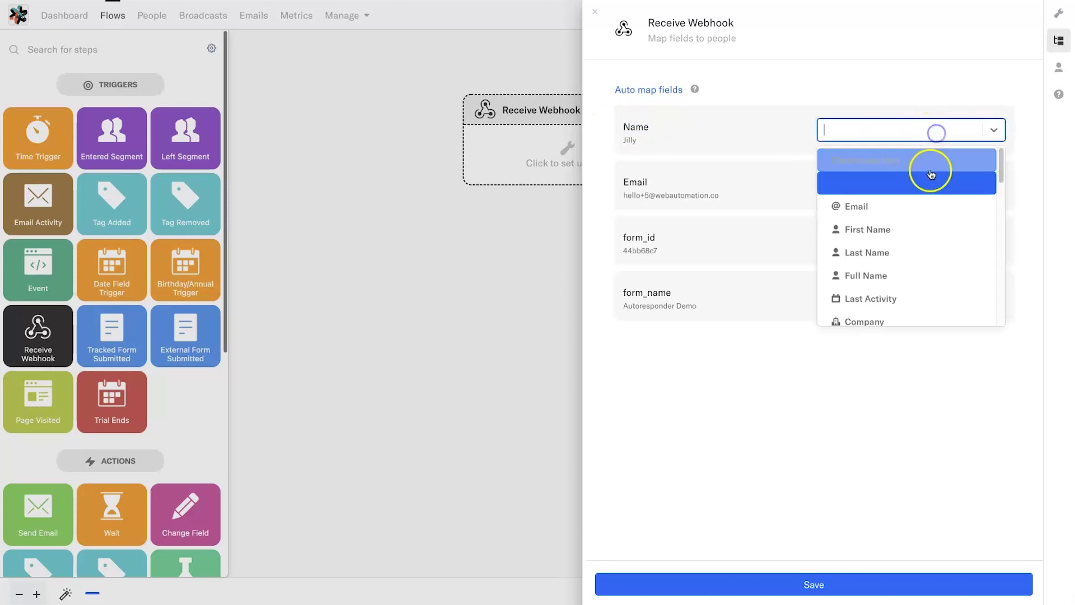
click(916, 230)
drag(623, 197, 741, 196)
click(948, 186)
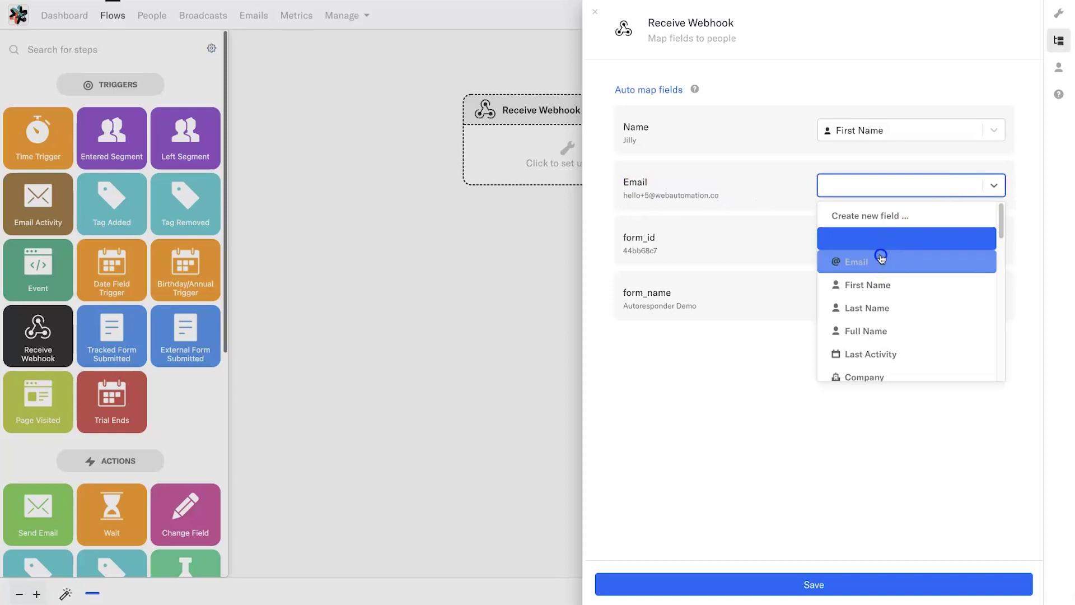
click(881, 258)
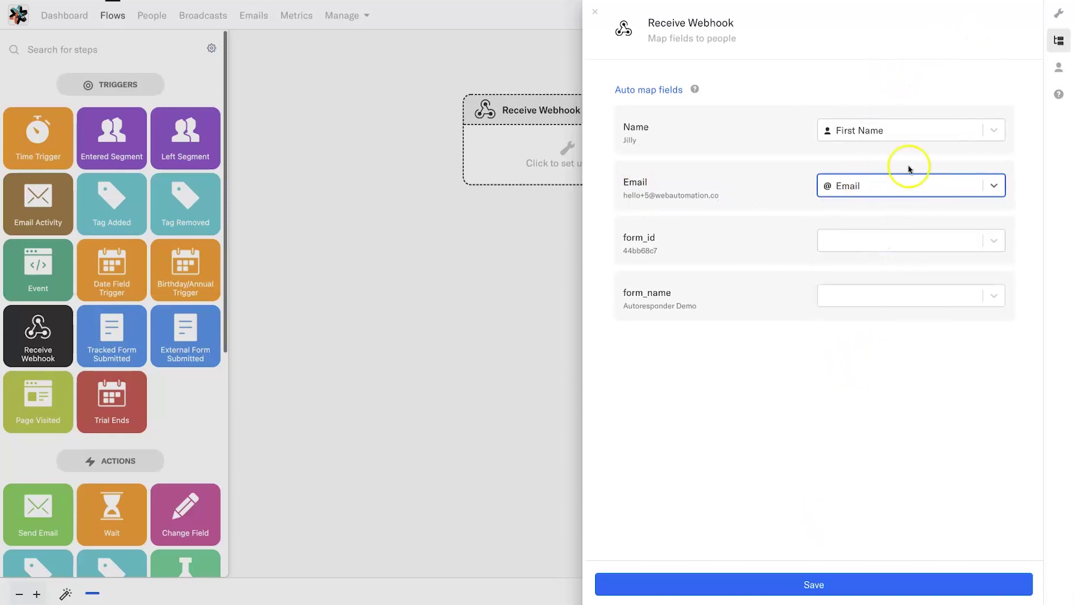
Step: Map the webhook's form_name field to Subscribed Into, leave form_id unmapped, and save the Receive Webhook mapping
drag(720, 243, 615, 243)
click(688, 241)
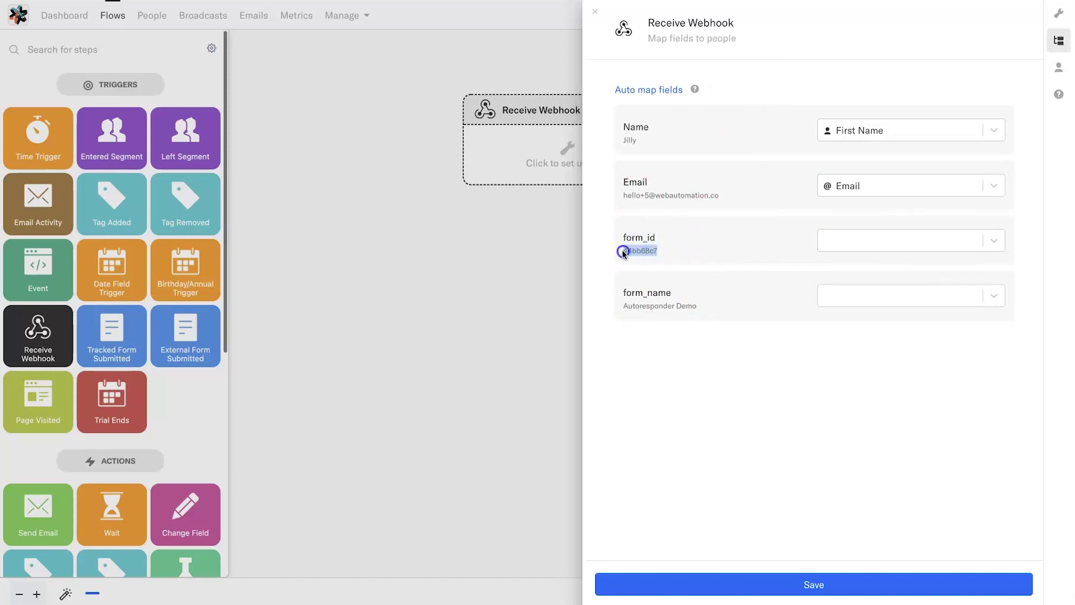
drag(613, 291, 689, 288)
click(701, 289)
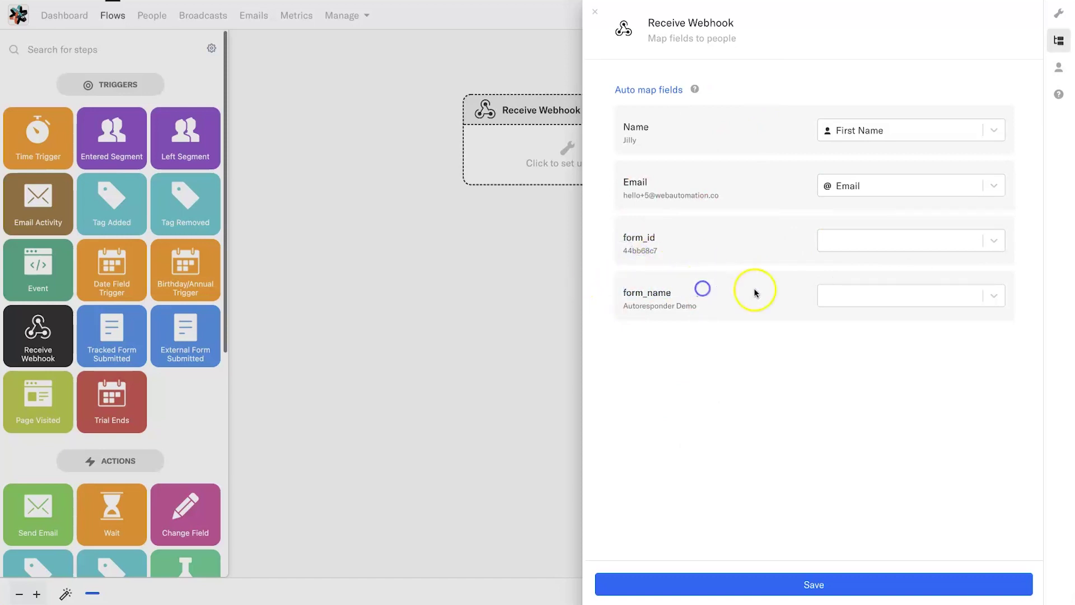
click(911, 296)
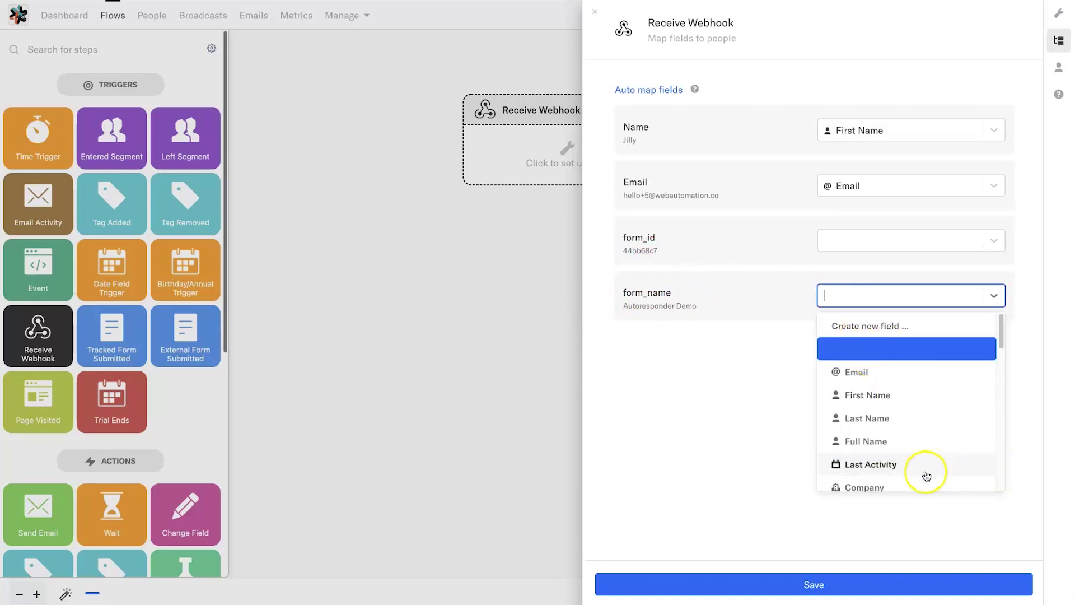
scroll(863, 398, down, 6)
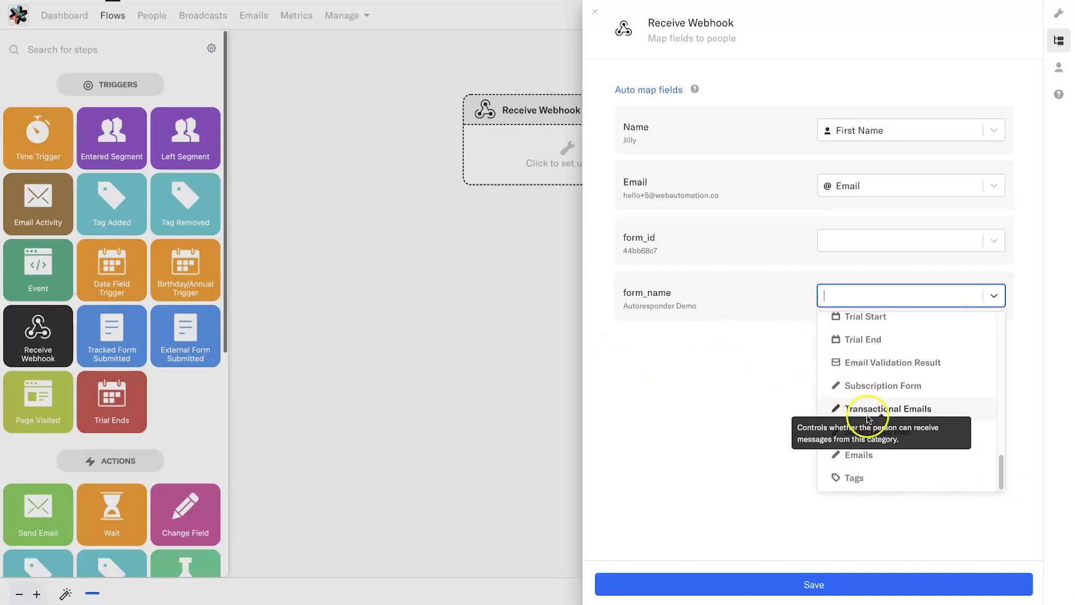
click(927, 431)
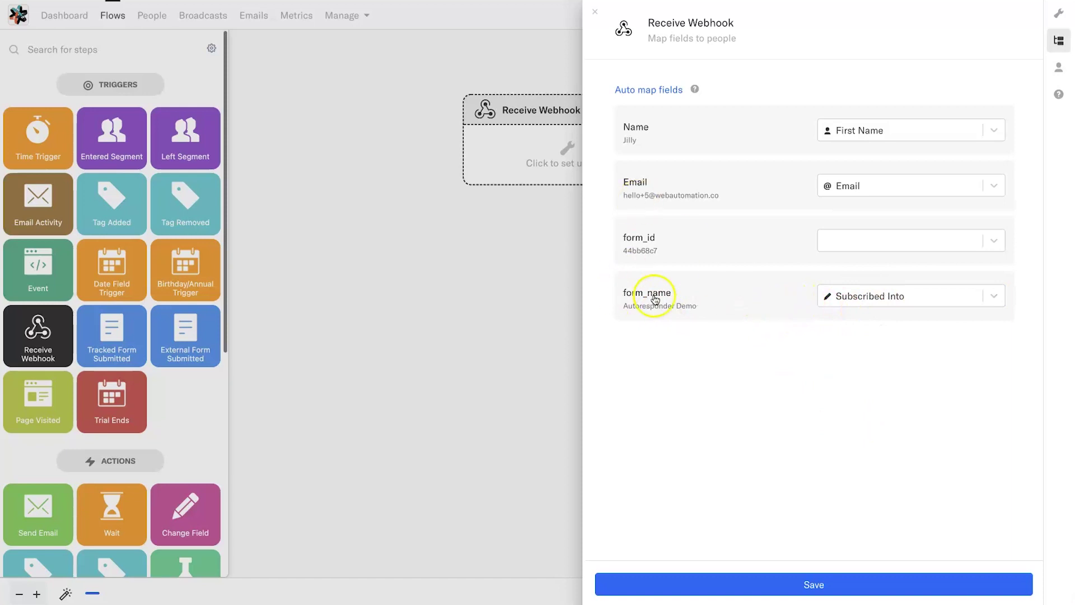
double_click(638, 301)
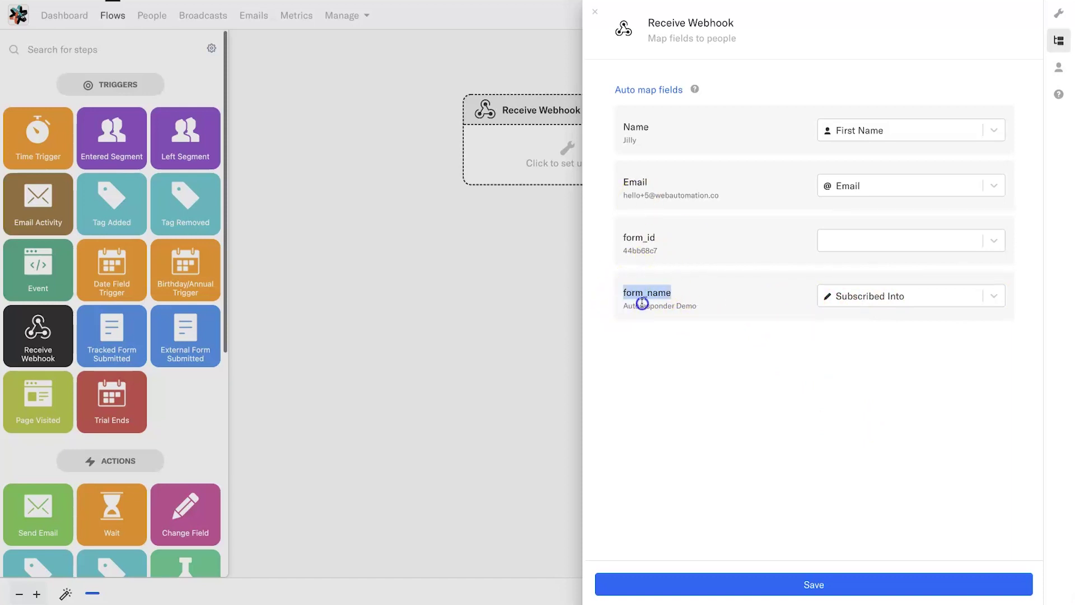
triple_click(616, 306)
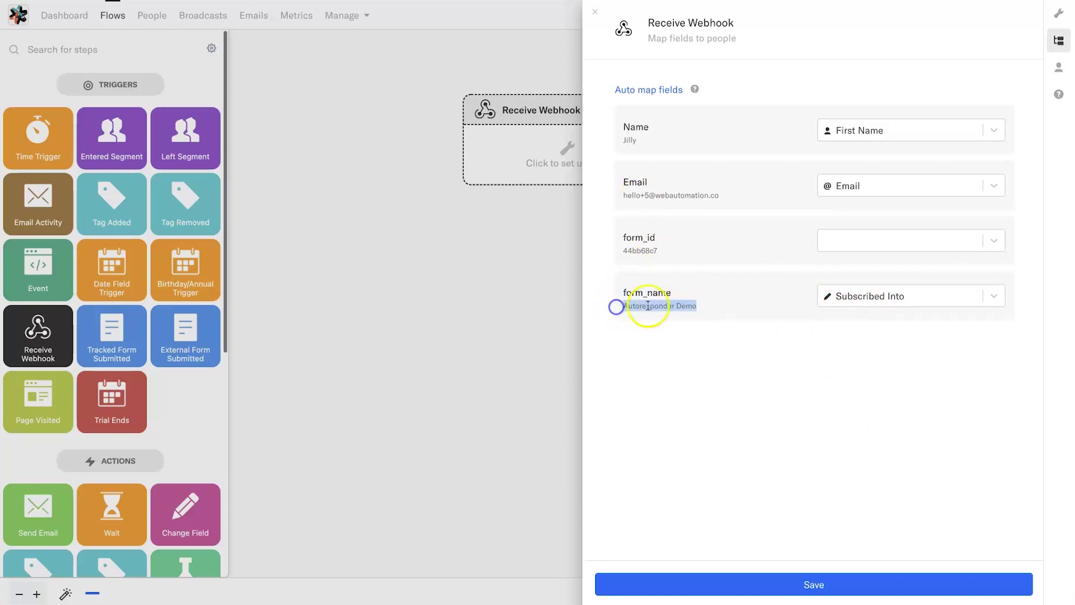
click(741, 305)
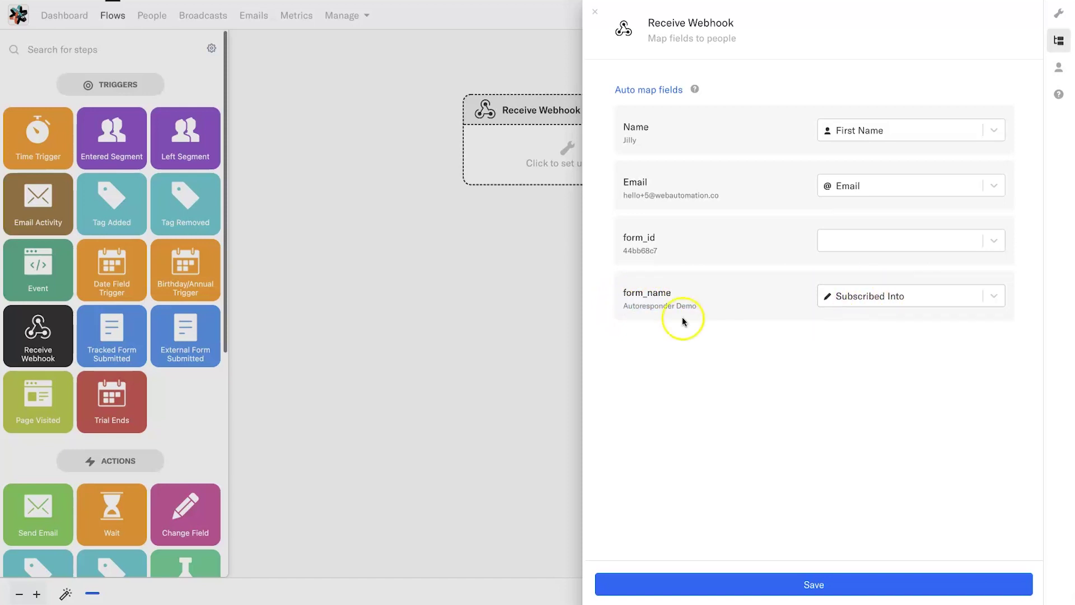
click(858, 584)
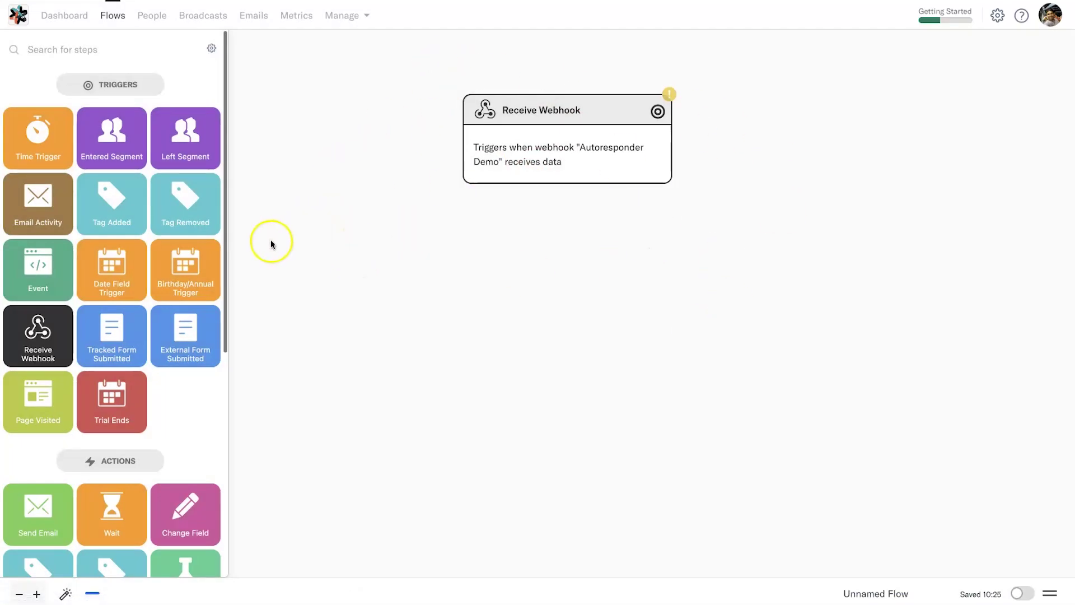
drag(124, 199, 461, 275)
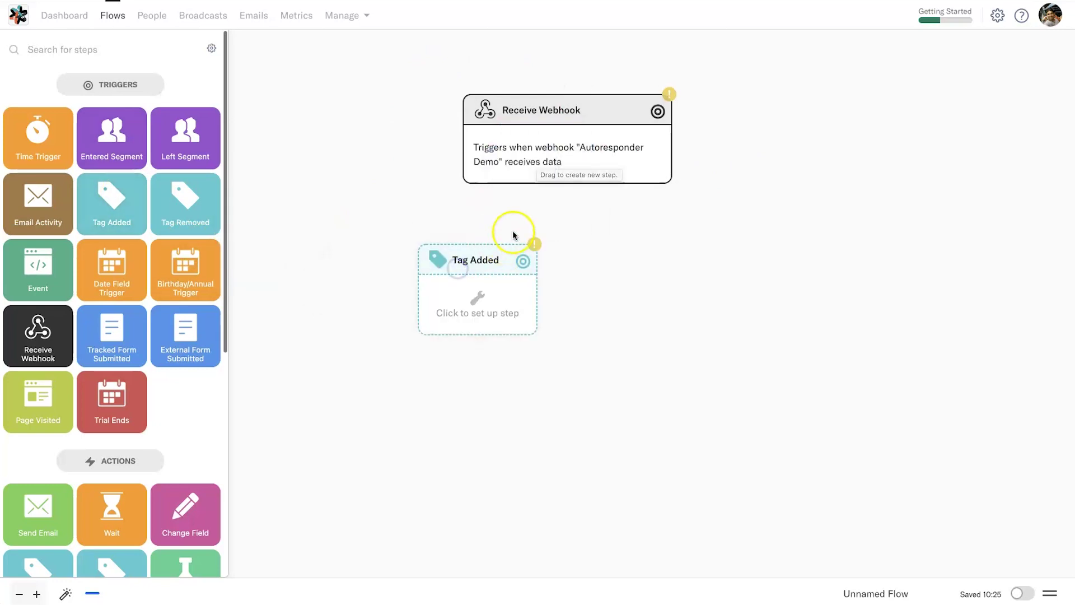
drag(566, 183, 618, 146)
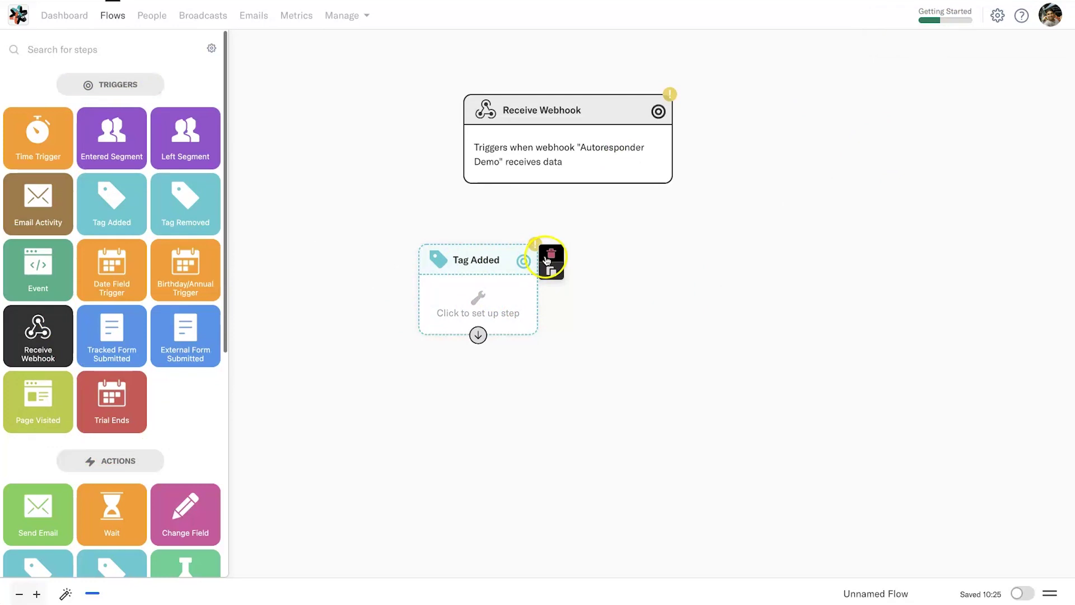
click(549, 254)
Step: Place an Add Tag action below the Receive Webhook trigger and connect the trigger to it
scroll(140, 359, down, 5)
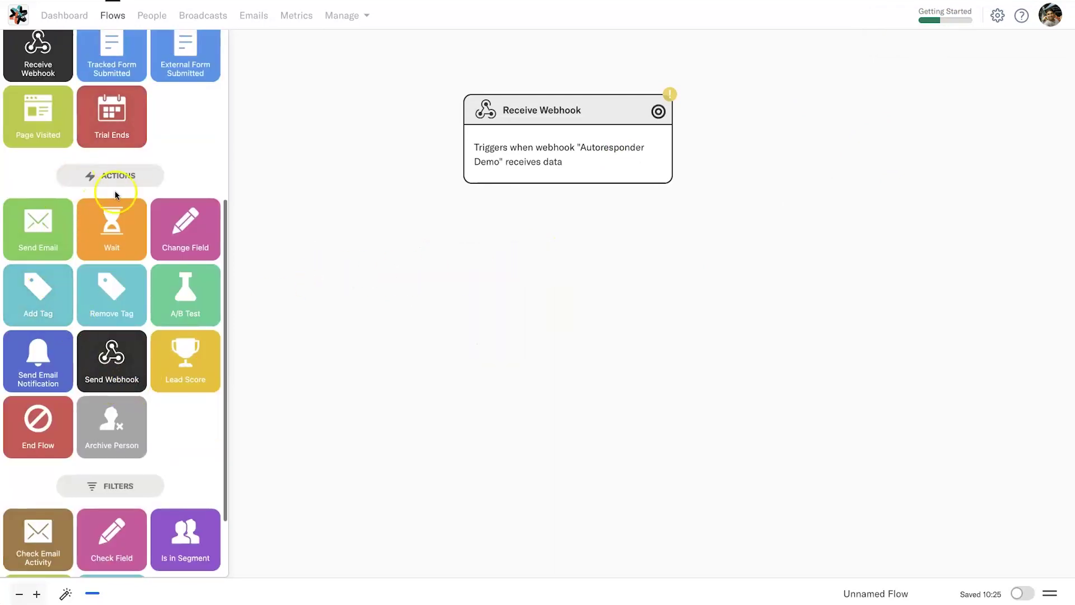
scroll(71, 120, up, 4)
scroll(84, 314, down, 3)
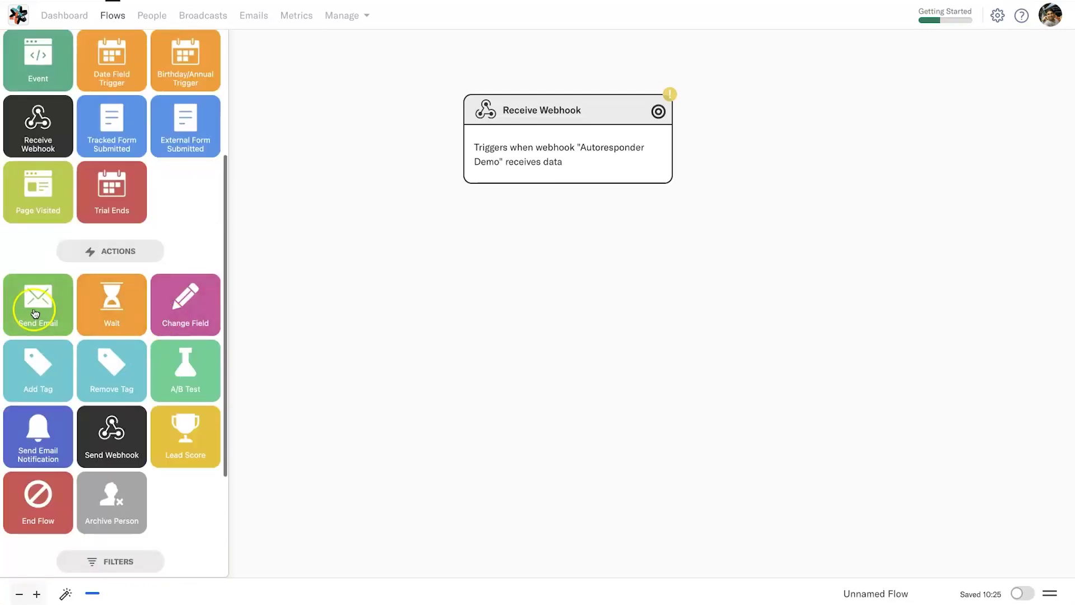
drag(31, 373, 450, 281)
drag(567, 184, 520, 280)
Step: Create the tag Autoresponder Demo in the Add Tag action and save the action
click(478, 314)
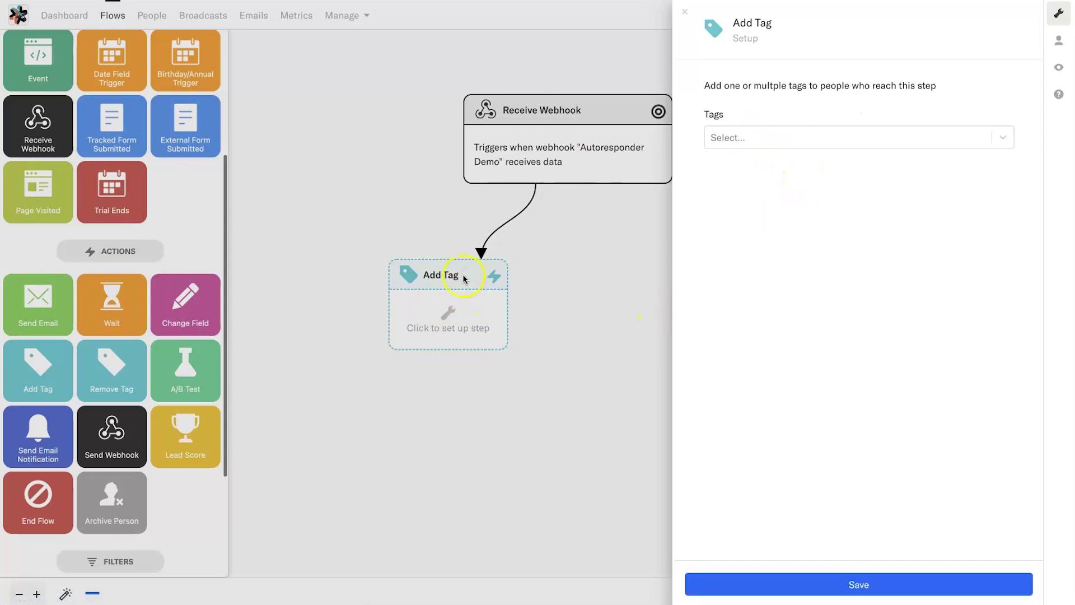
click(717, 141)
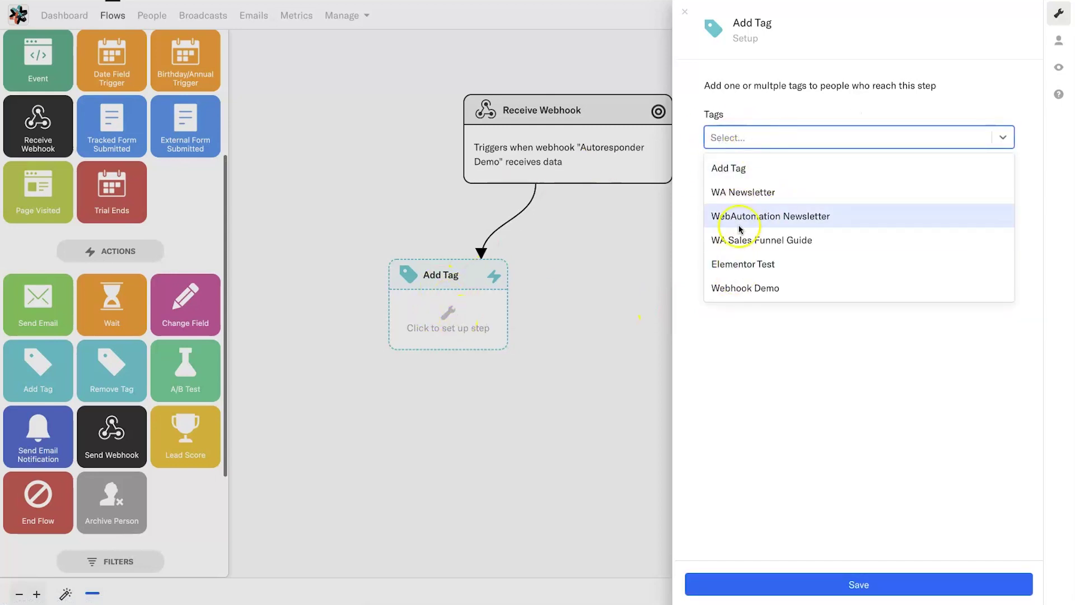
click(739, 136)
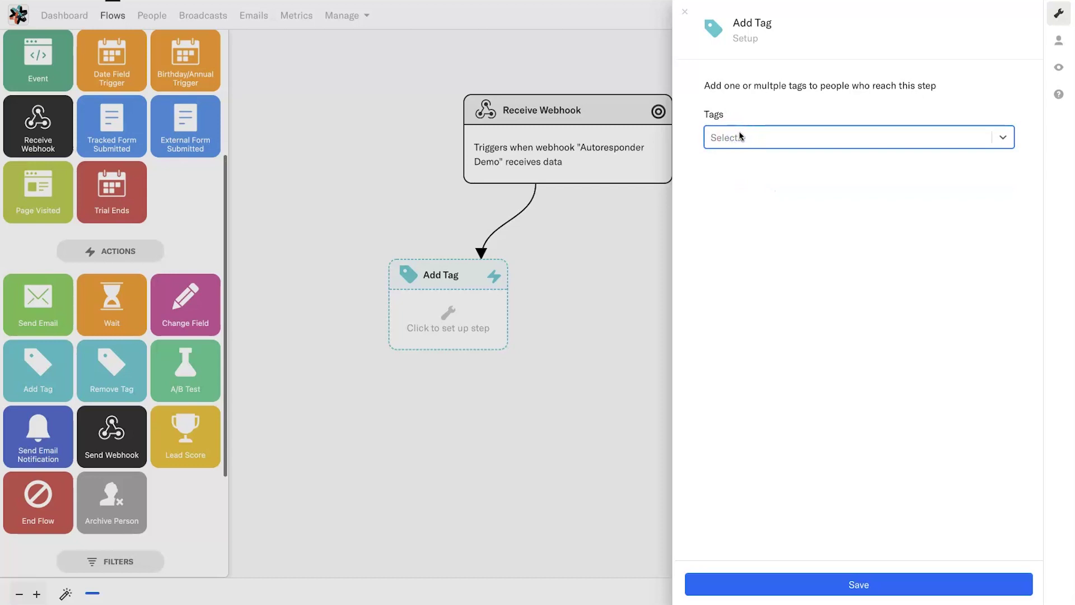
text(Autoresponder Demo)
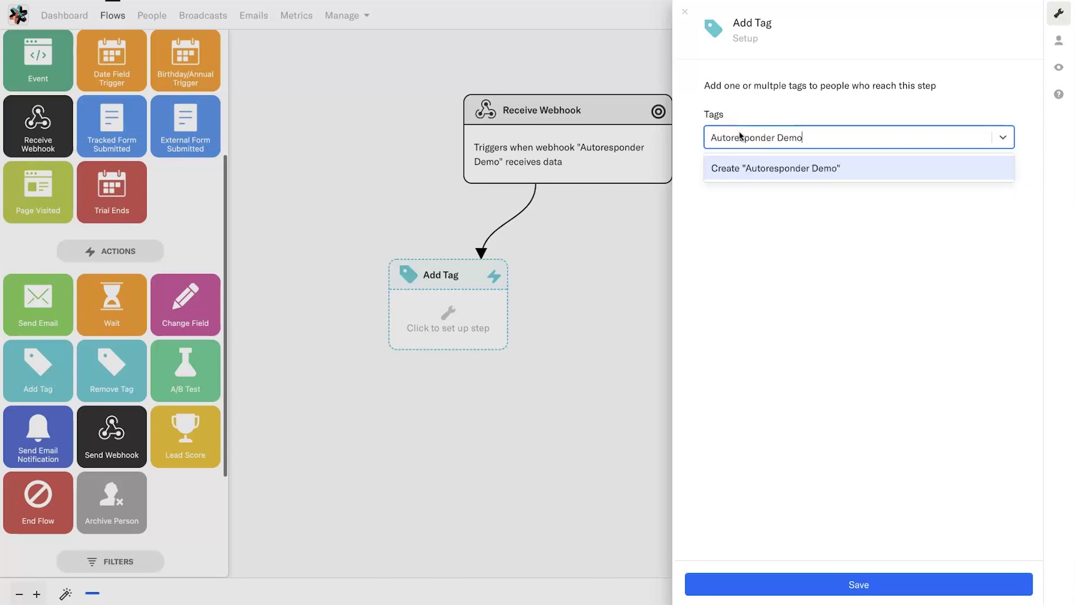
click(745, 162)
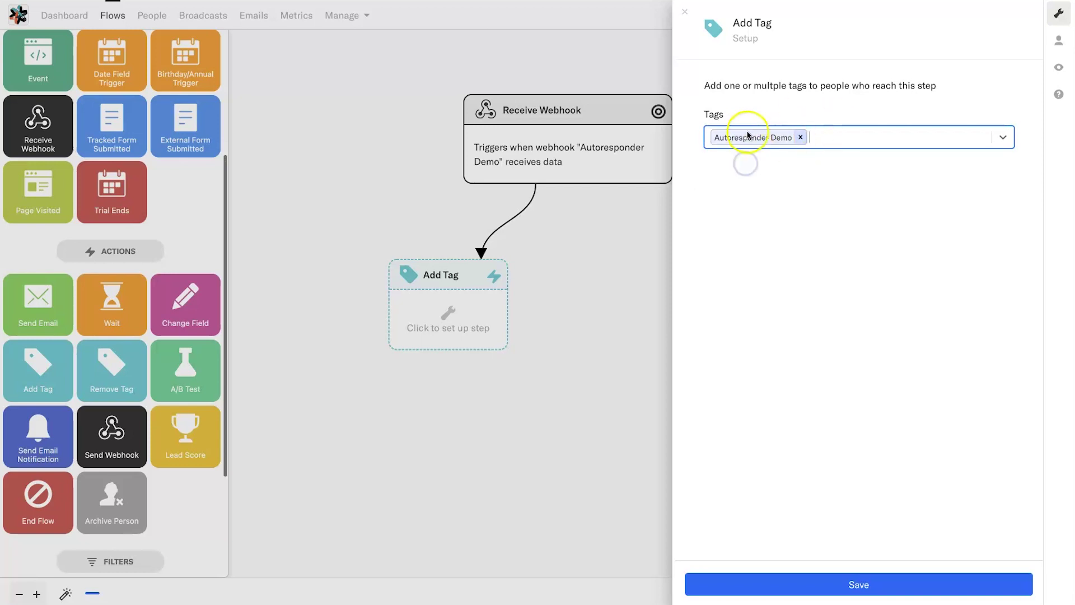
click(917, 576)
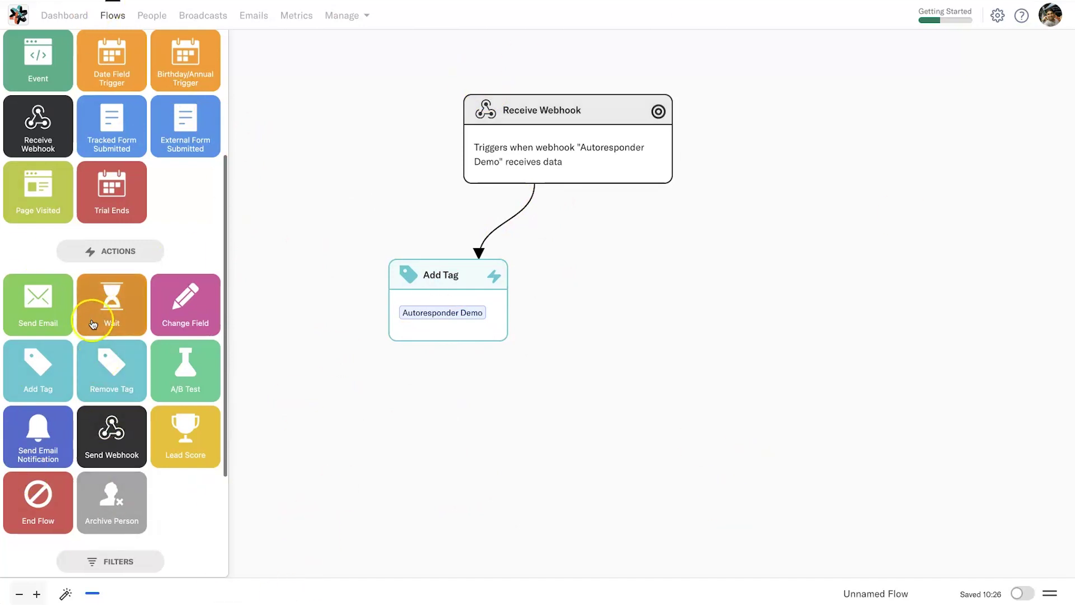
Step: Place a Send Email action beside Add Tag, connect the Receive Webhook trigger to it, and open its setup
drag(36, 309, 651, 301)
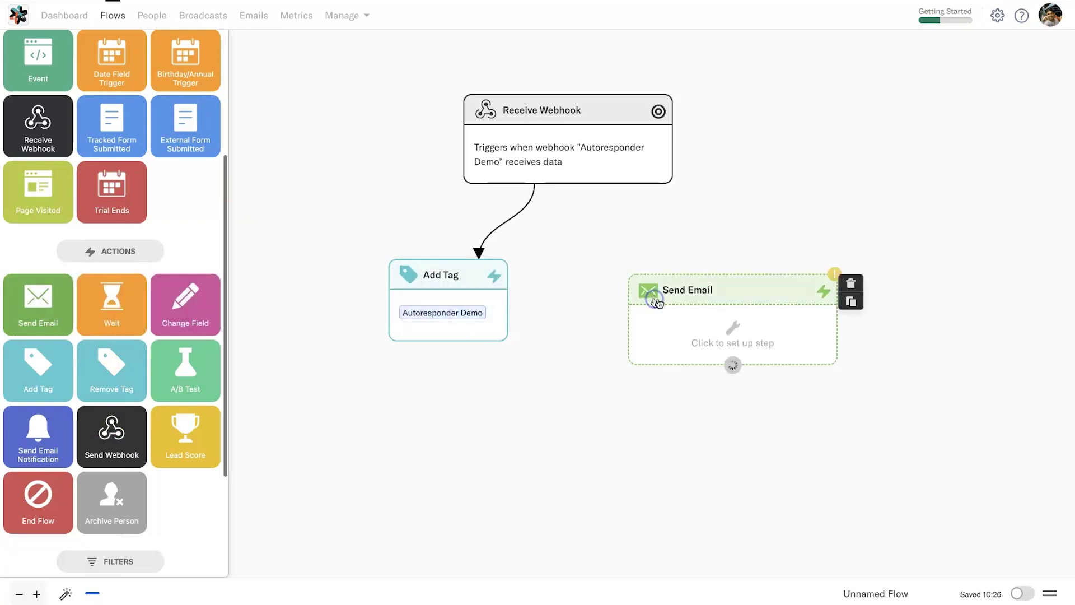
drag(572, 185, 692, 283)
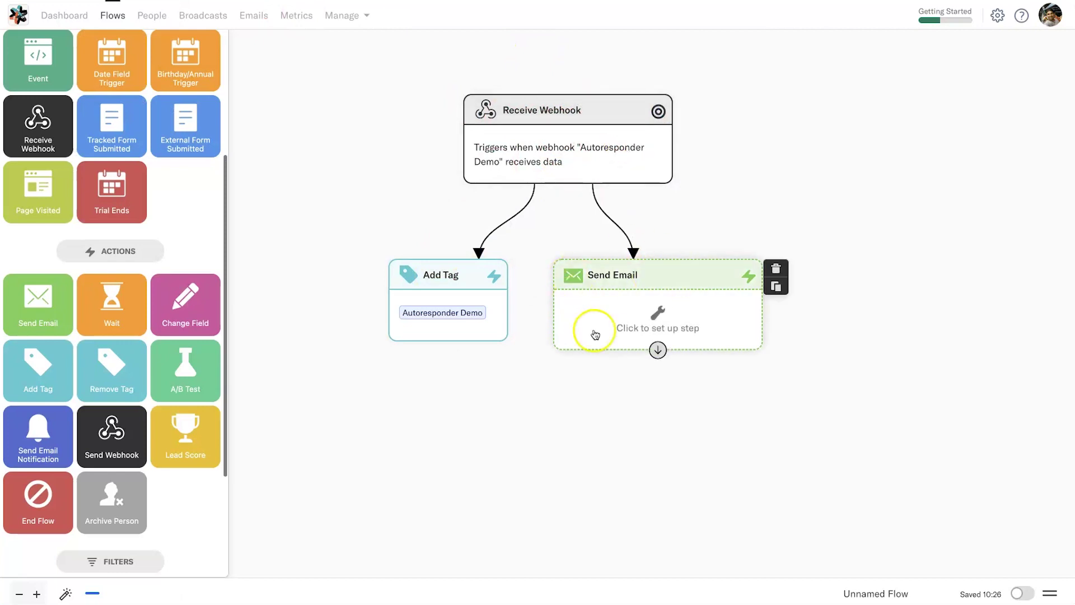
click(617, 318)
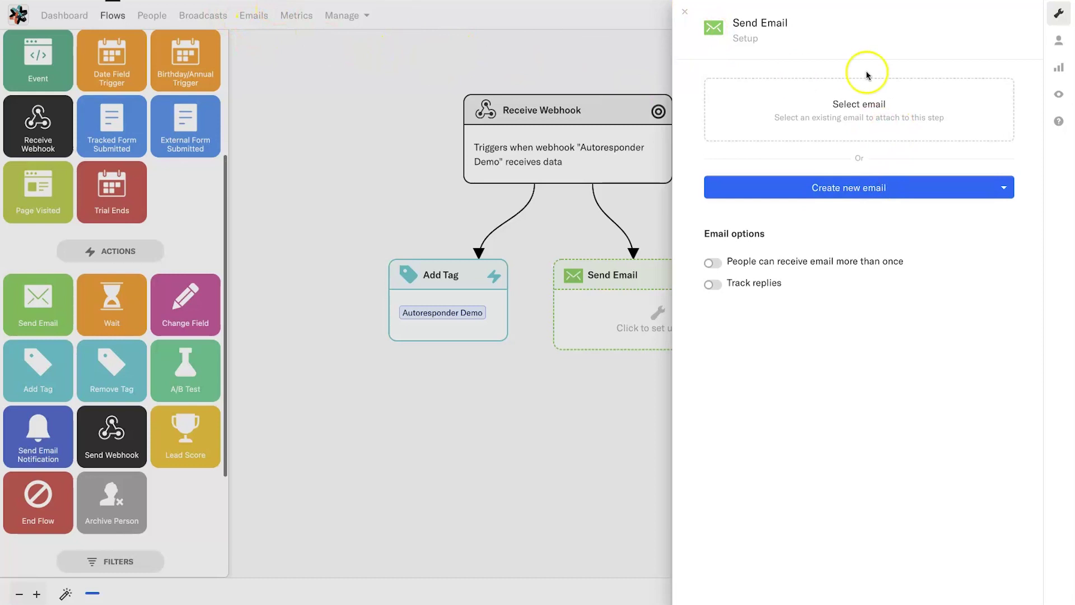
Step: Browse the existing emails that can be attached to the Send Email action, without selecting one
click(911, 124)
scroll(748, 427, down, 2)
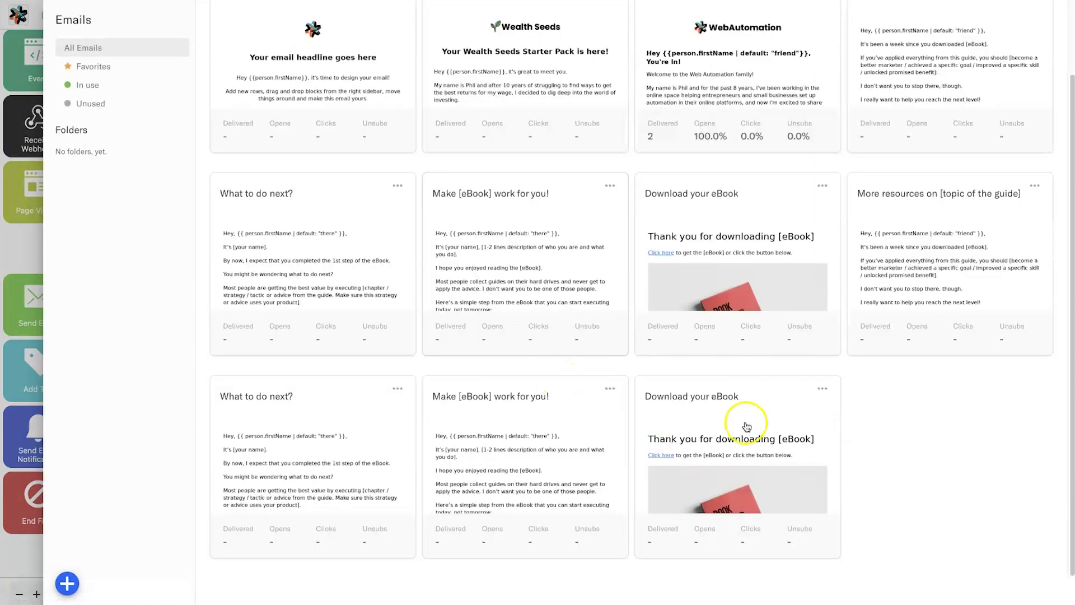
scroll(242, 101, up, 2)
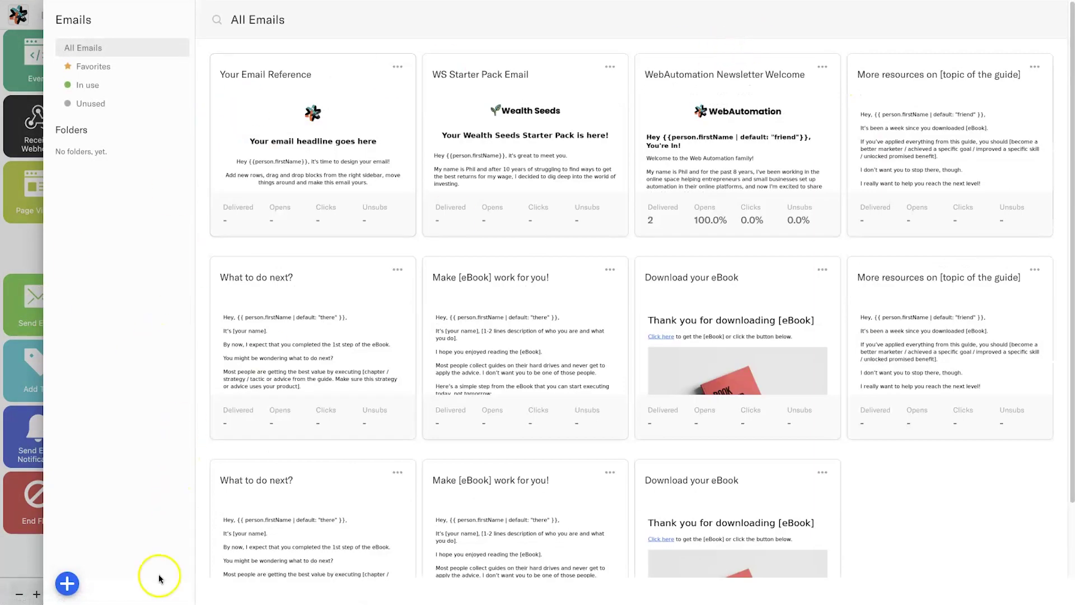
click(23, 553)
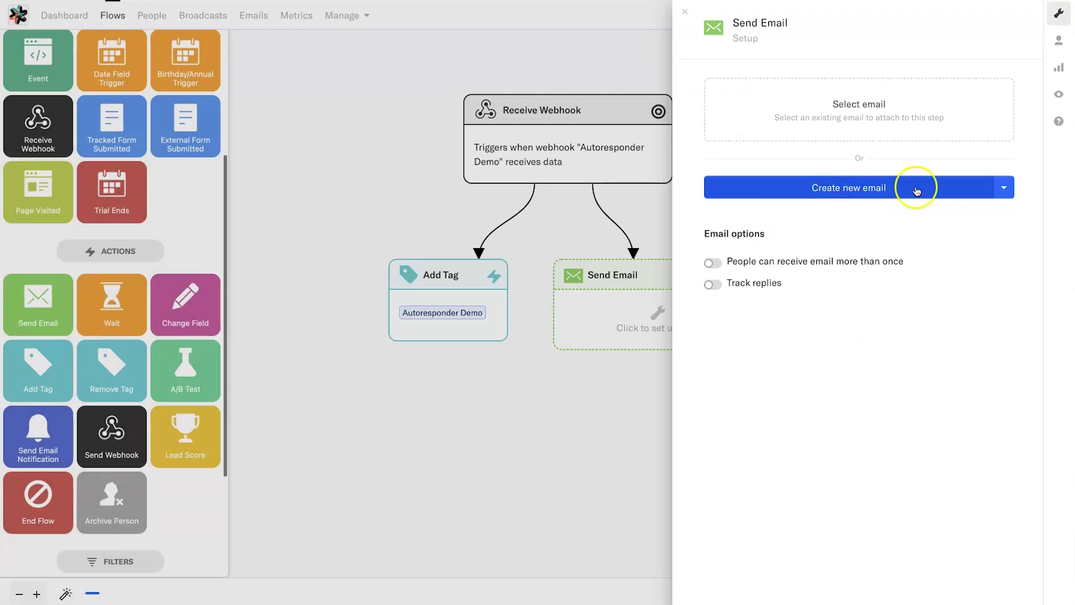
Step: Create a new Drag & Drop email for the Send Email action
click(1004, 193)
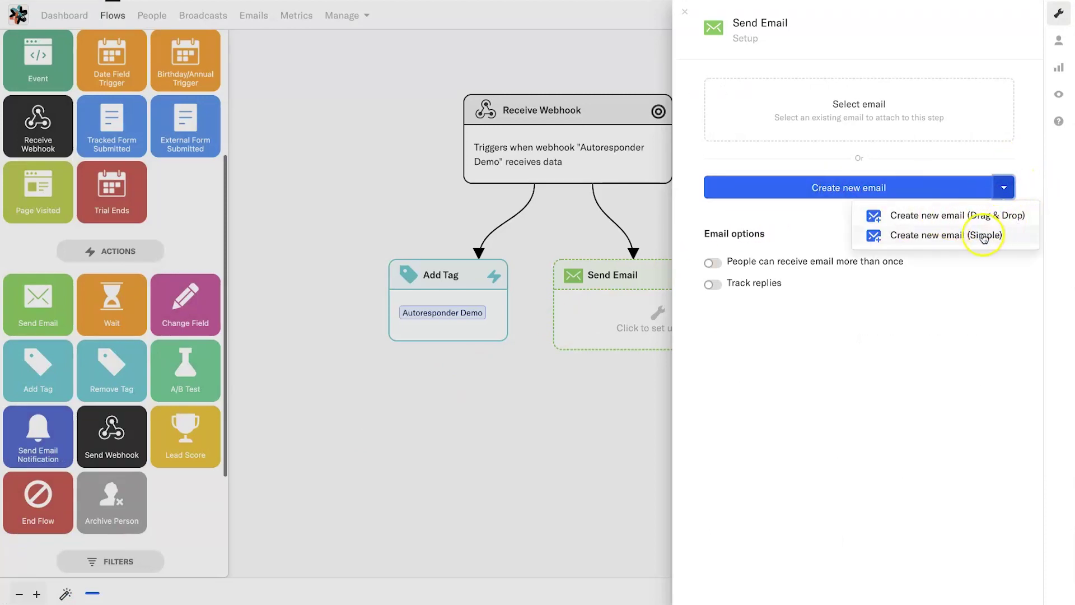
click(943, 329)
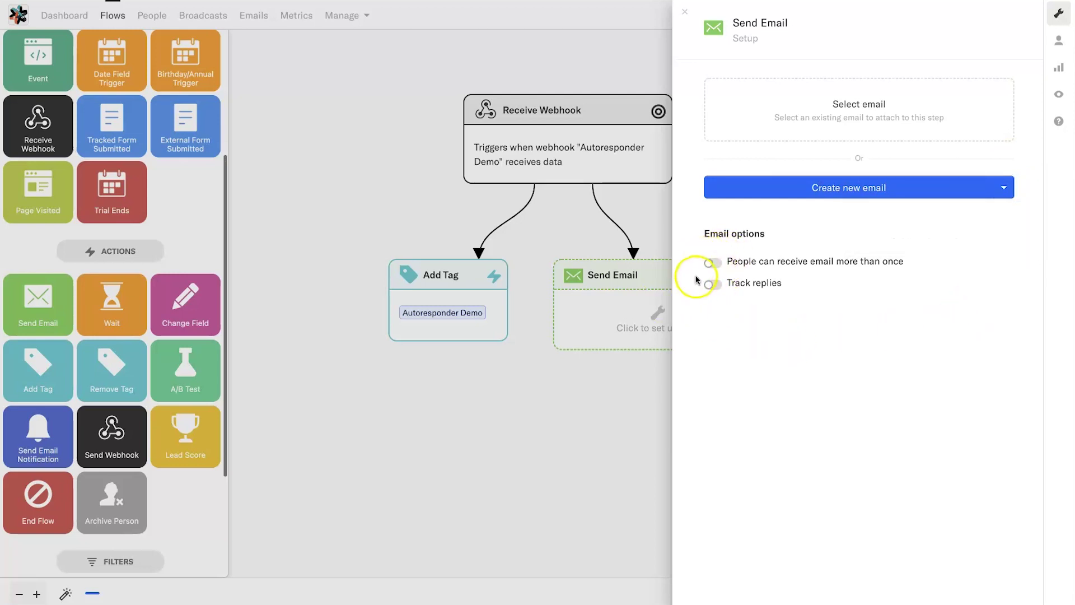
mouse_move(718, 264)
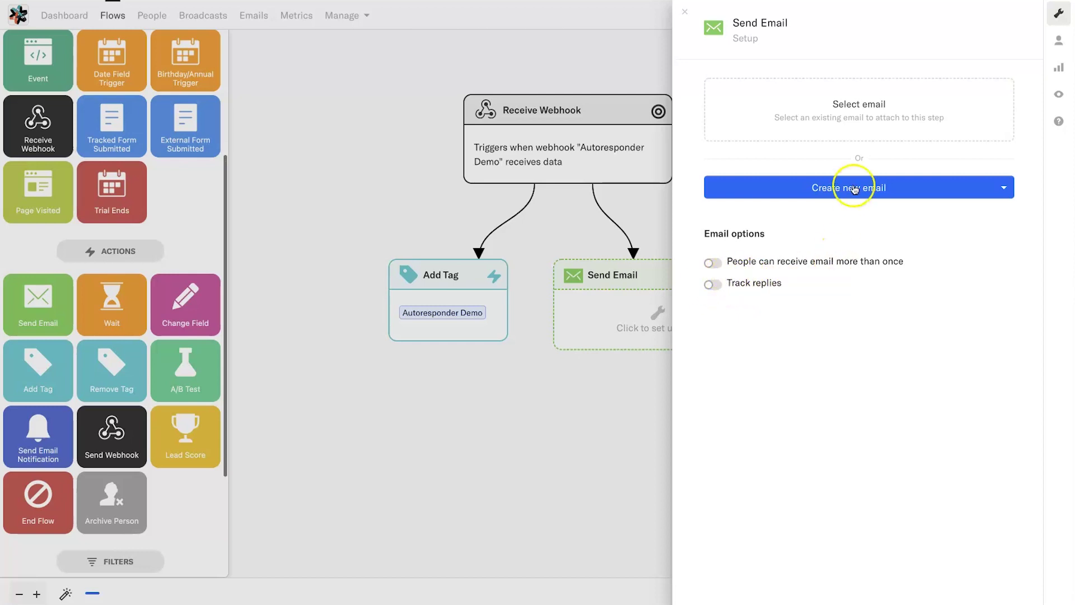
click(1003, 187)
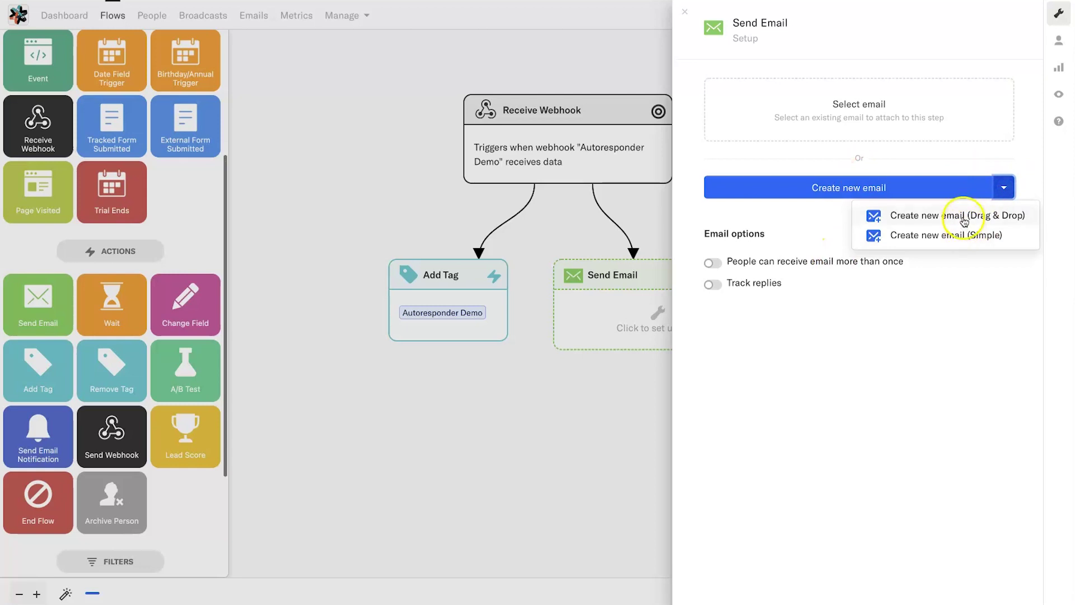
click(939, 218)
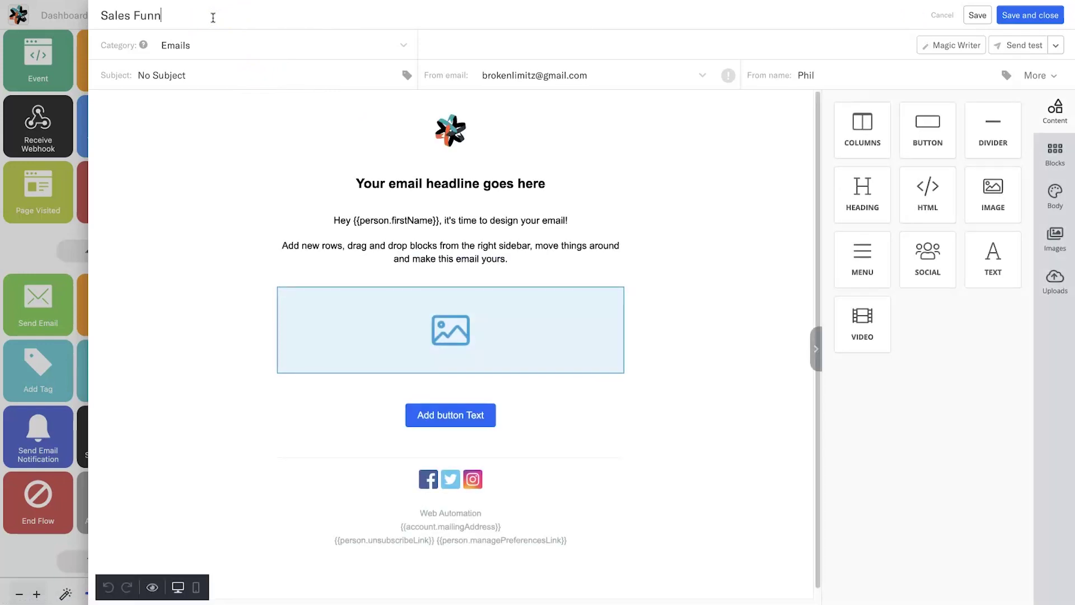
Step: Name the new email Sales Funnel Guide Download
click(218, 16)
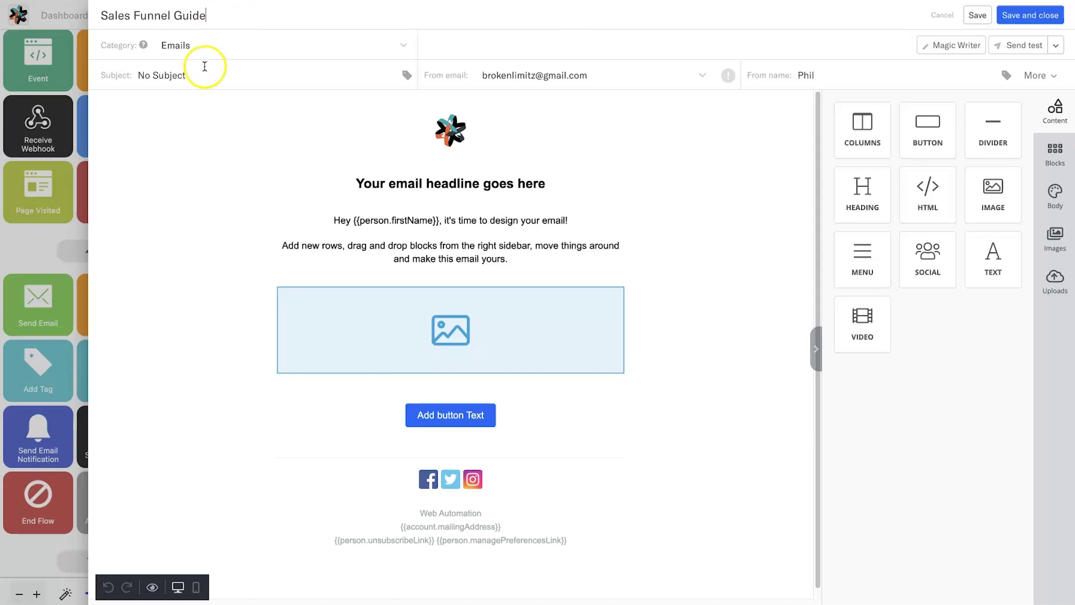
triple_click(193, 21)
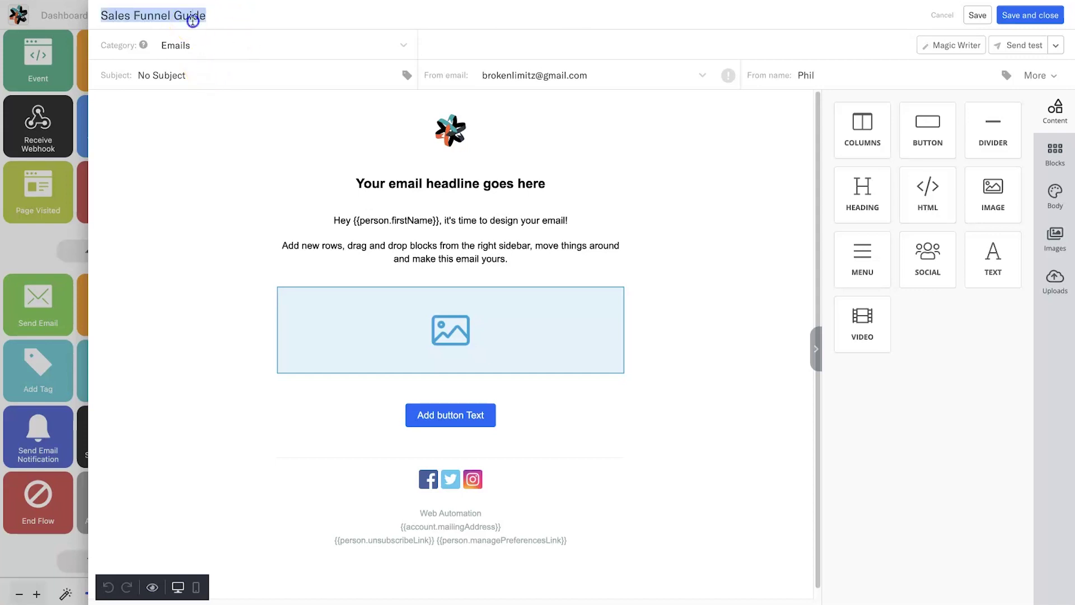
triple_click(145, 11)
click(259, 18)
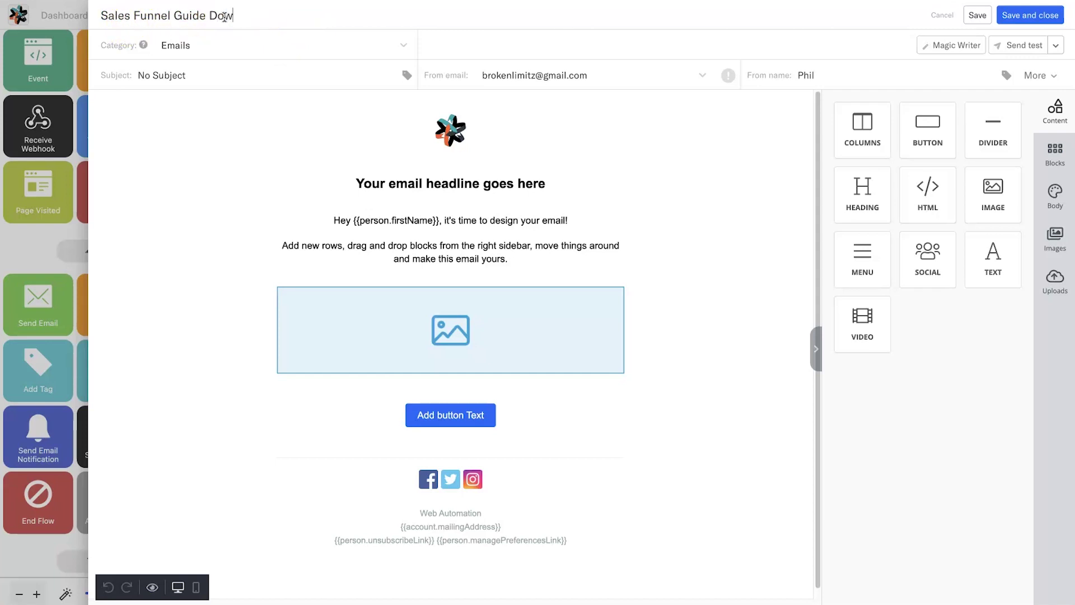
Step: Set the subject to "Hey {{person.firstName}}, here is your sales funnel guide", inserting the First Name merge tag after the greeting
click(185, 77)
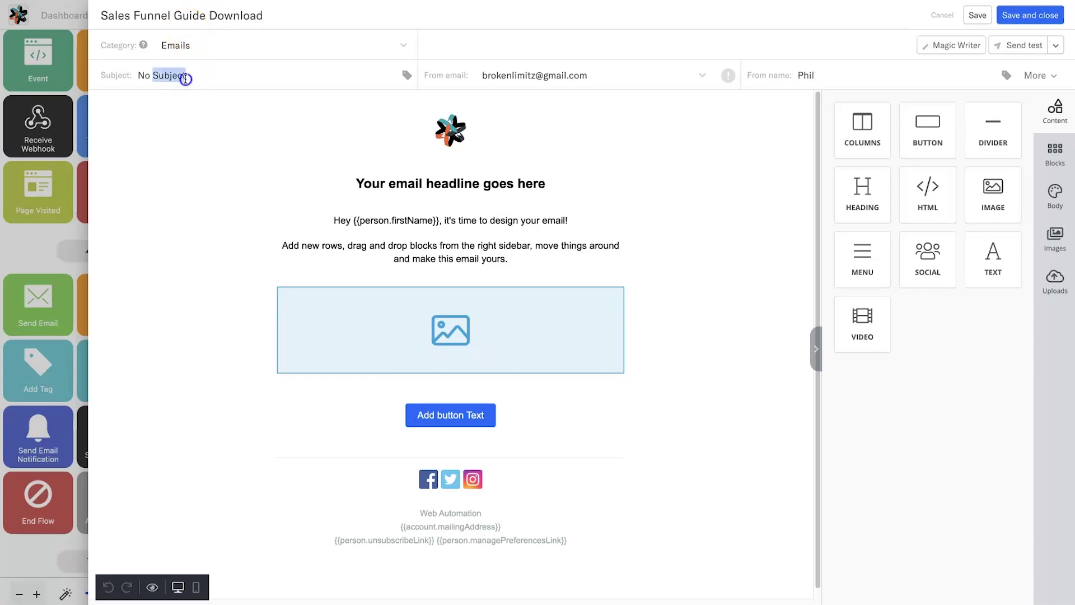
key(BackSpace)
text(Hey)
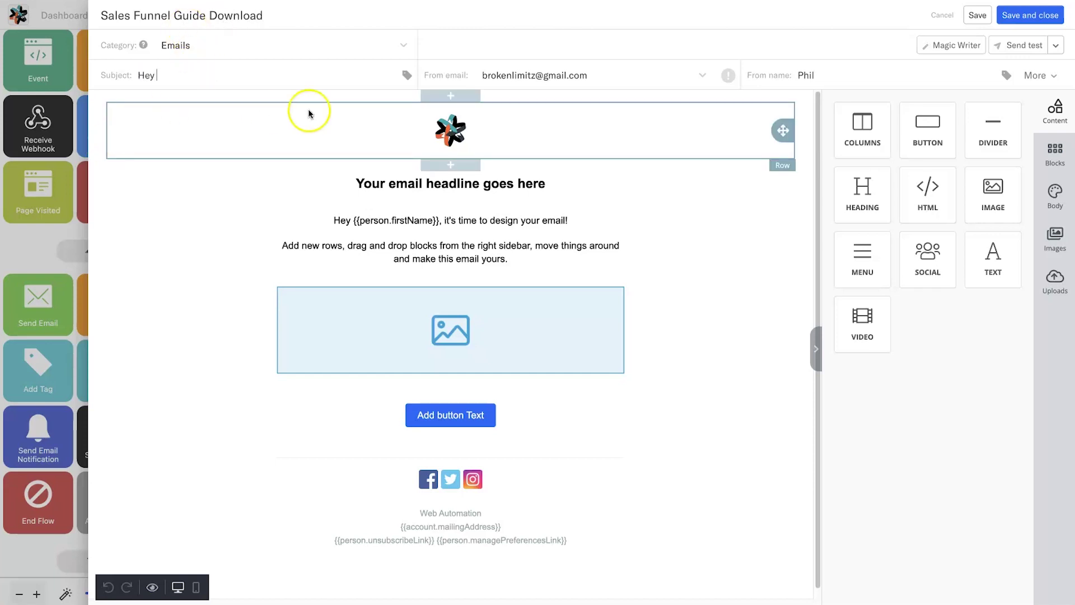
click(408, 76)
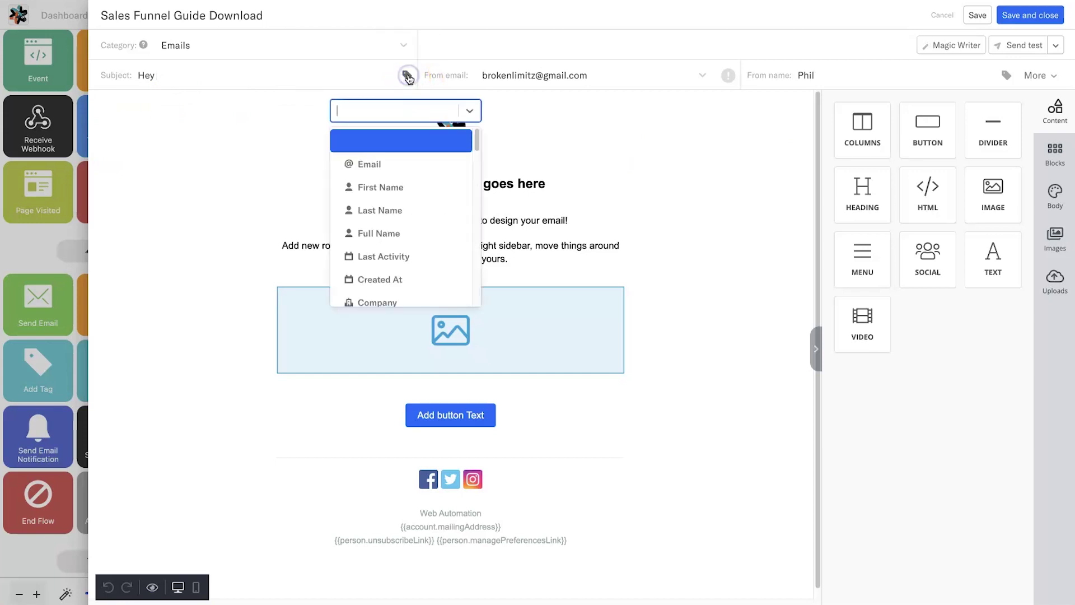
click(388, 192)
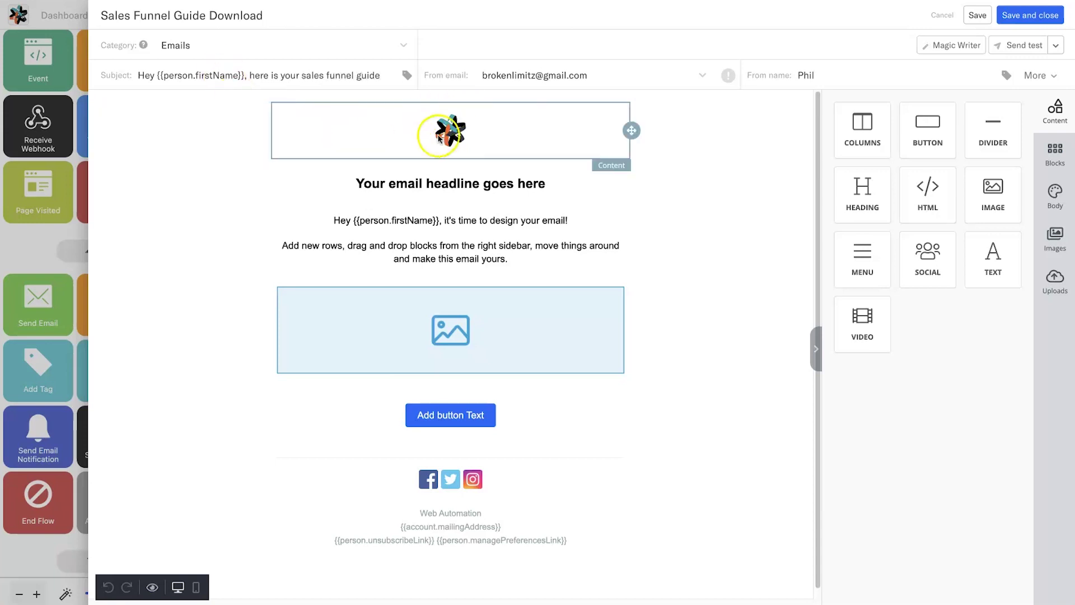
Step: Delete the logo image above the headline together with the empty row that held it
click(595, 138)
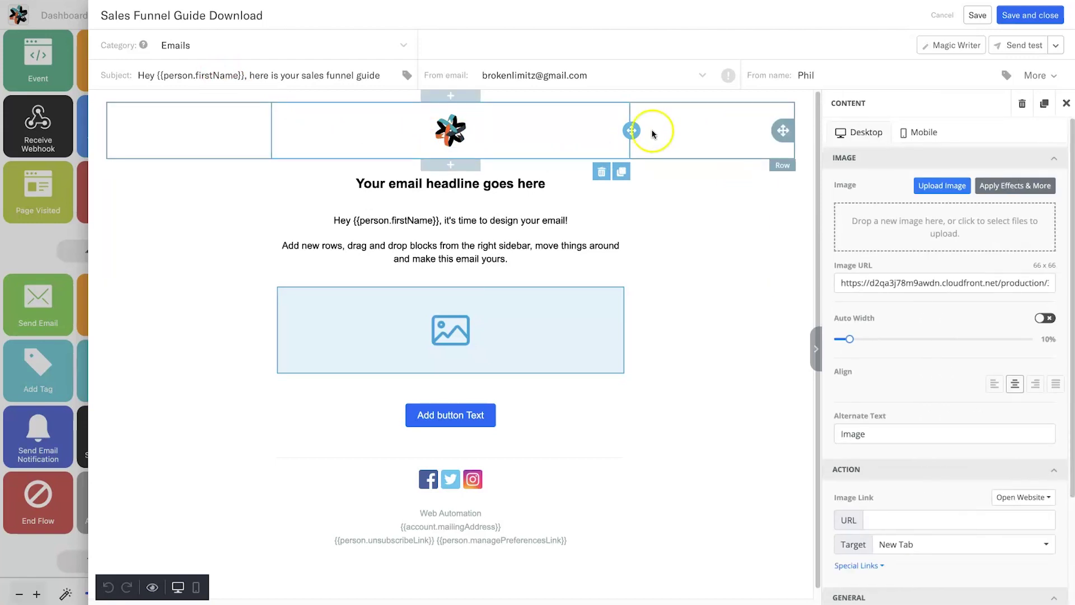
click(599, 171)
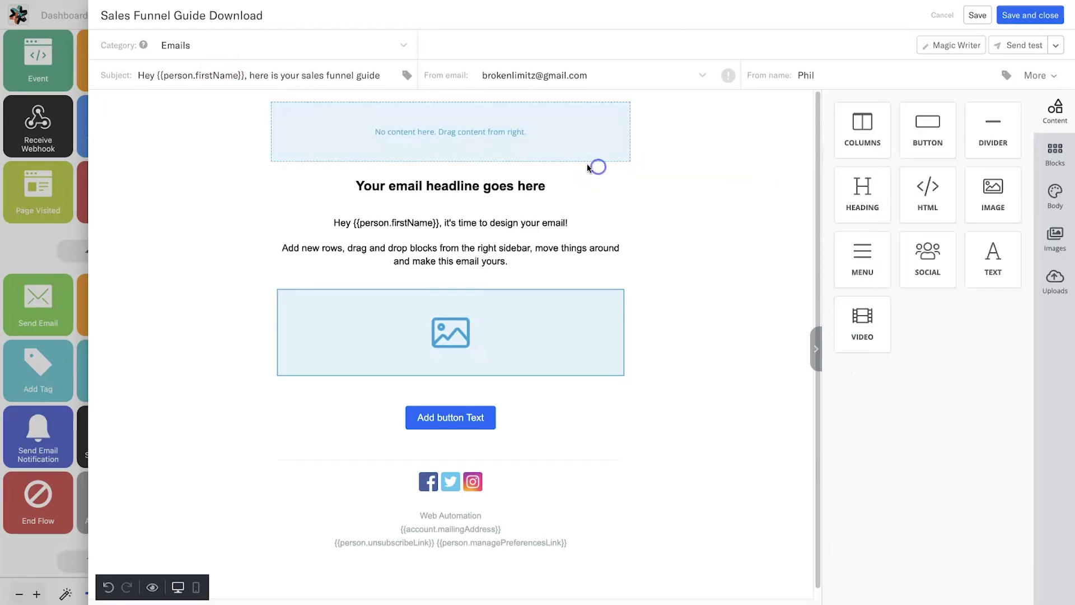
click(536, 137)
click(760, 173)
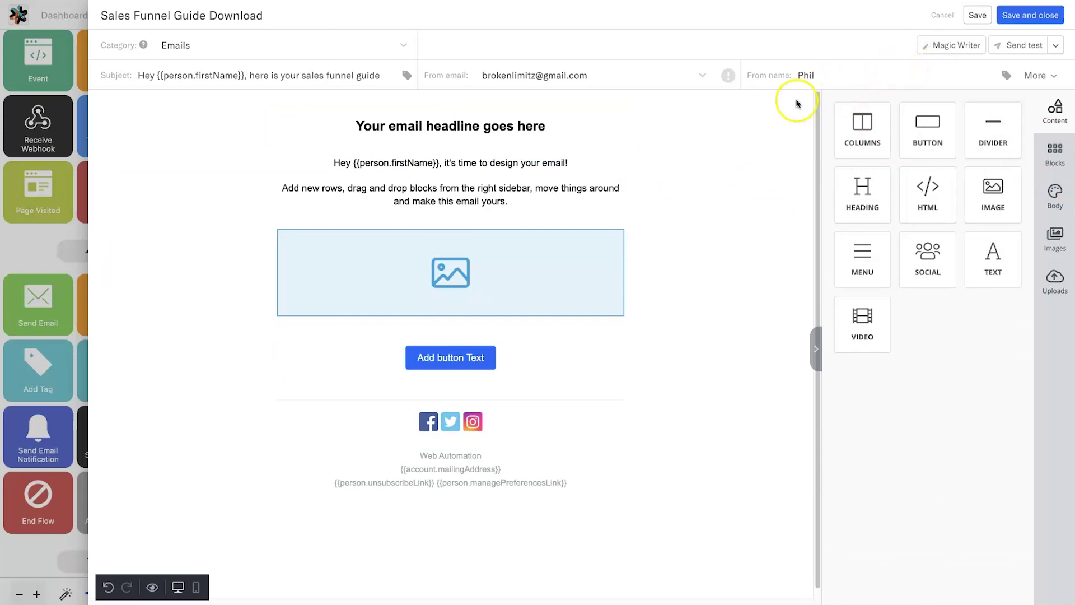
Step: Change the email's From address to the saved address on the Web Automation domain
click(642, 68)
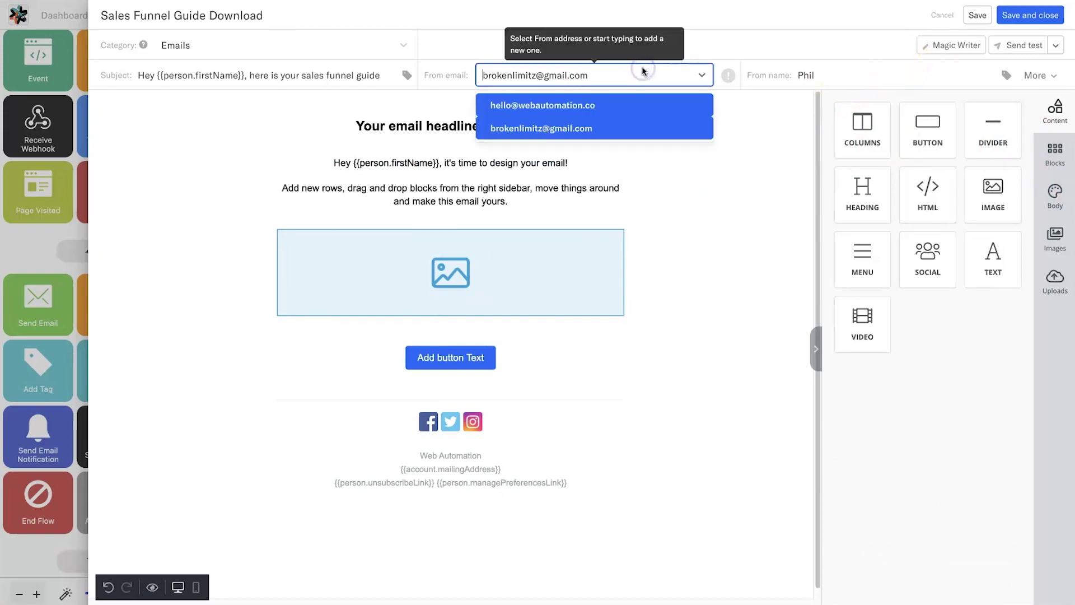
click(588, 106)
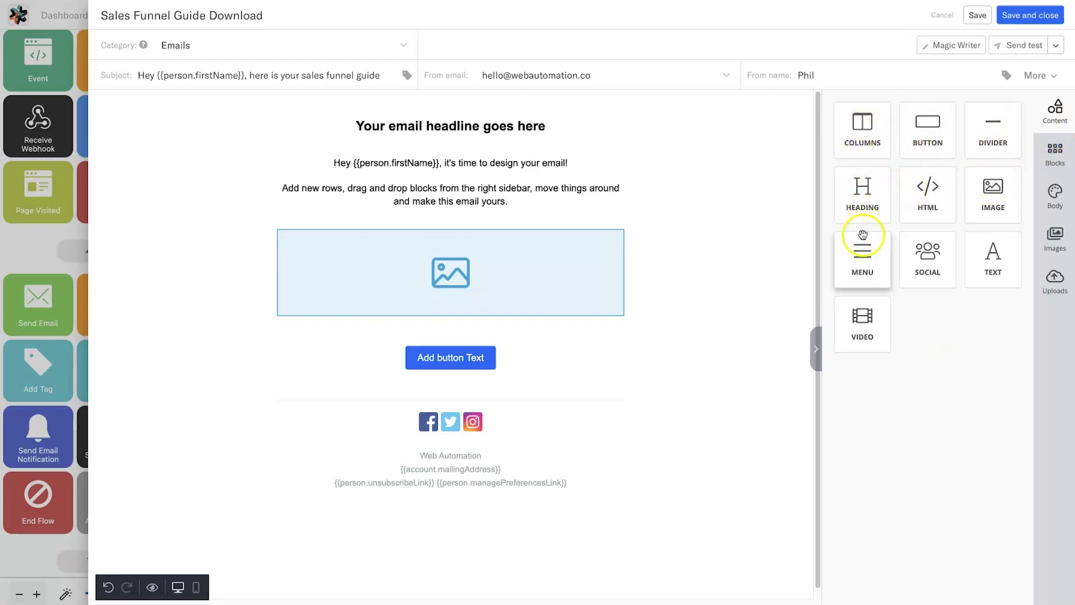
Step: Examine the email editor's content elements, layout blocks, body settings with preheader text, stock images and uploads
drag(910, 263, 895, 240)
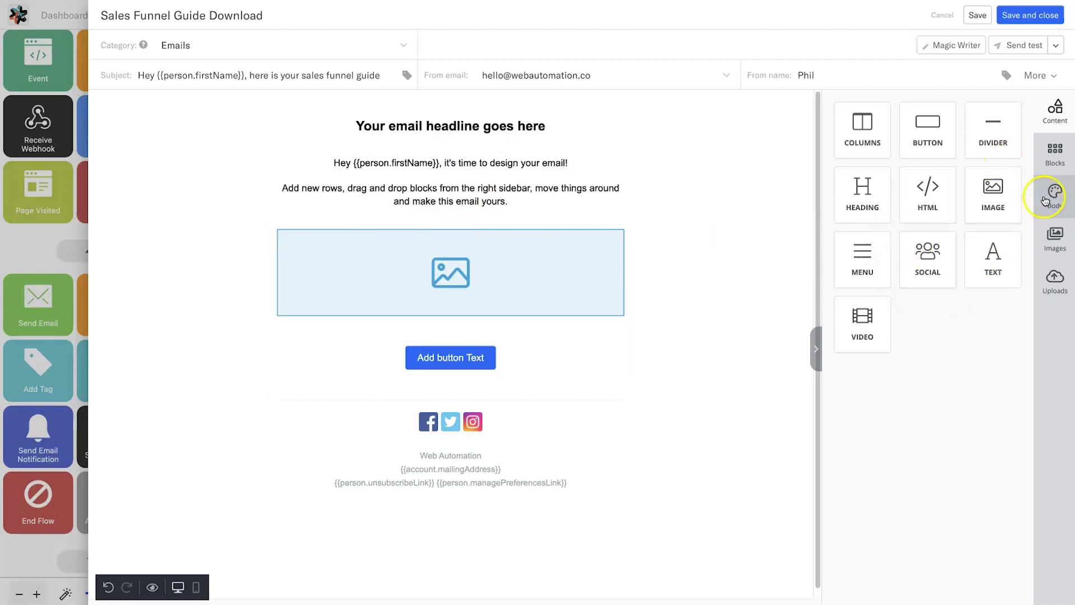
click(1050, 173)
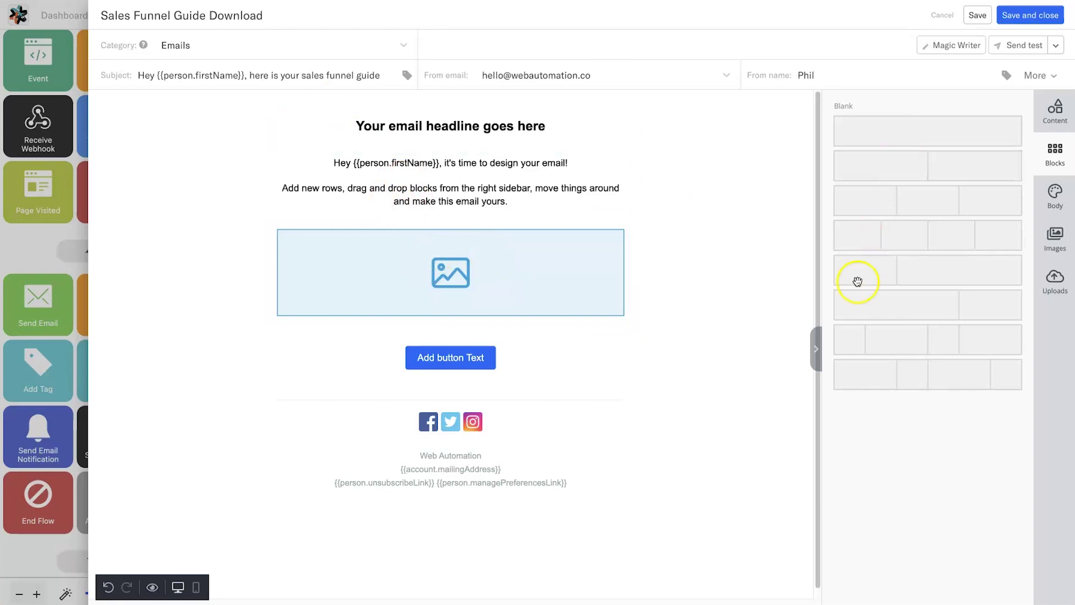
click(1048, 205)
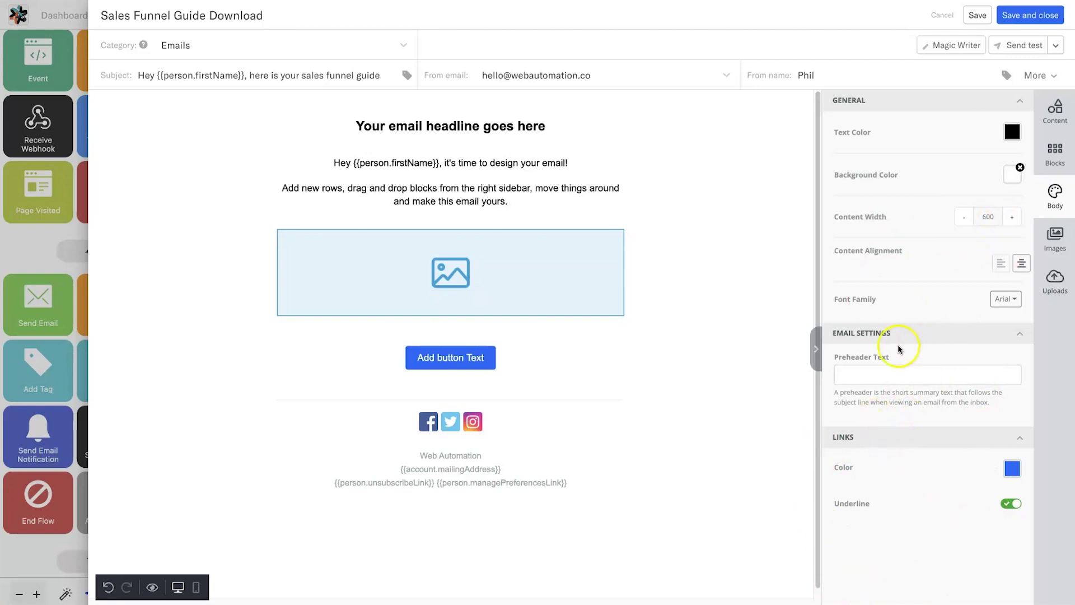
click(906, 370)
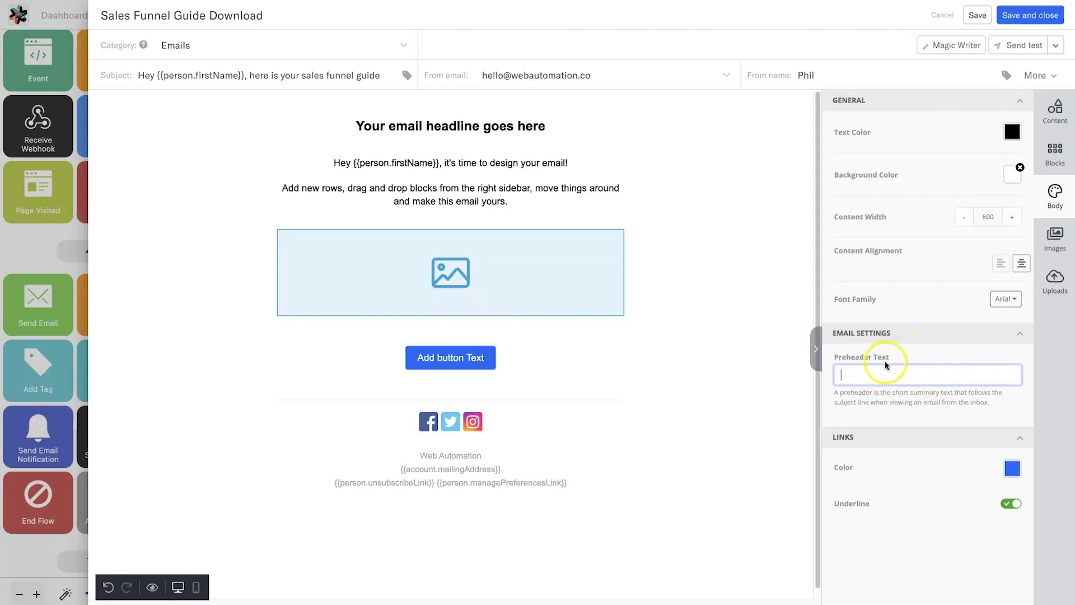
click(1055, 238)
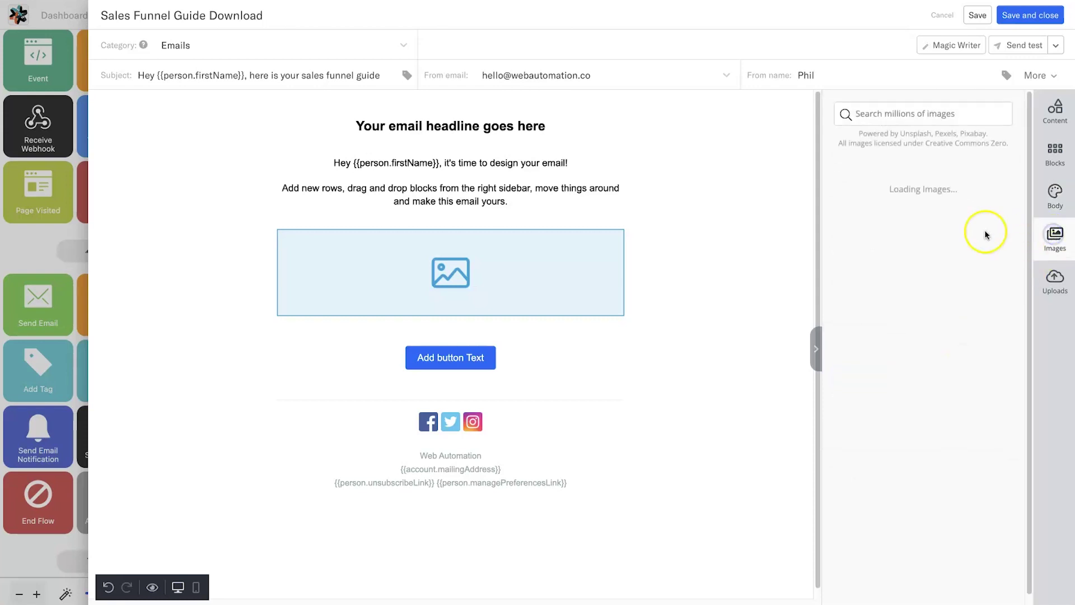
click(1055, 280)
click(1055, 238)
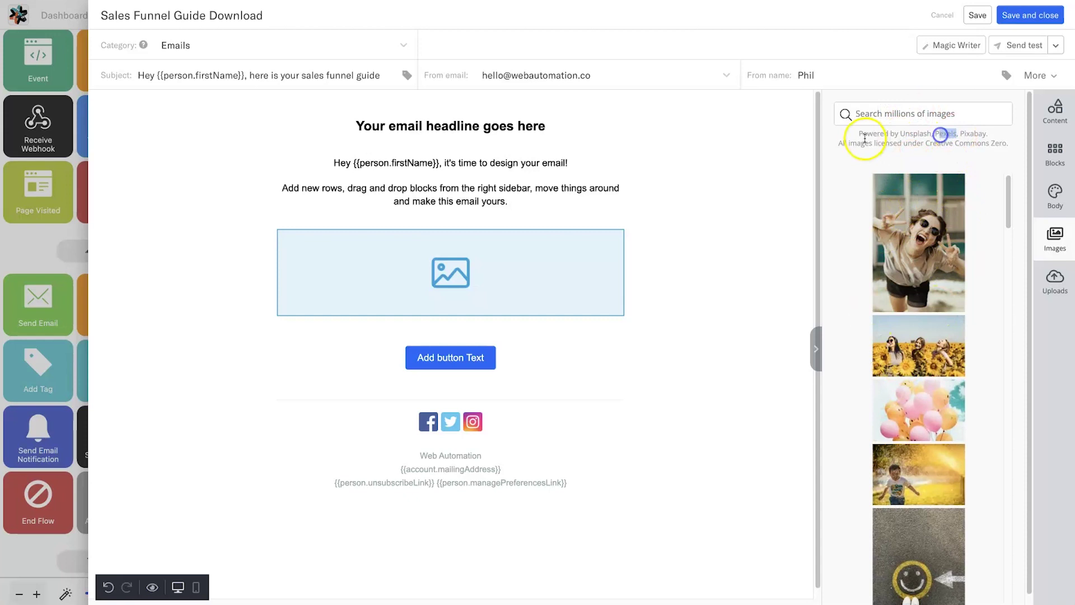
scroll(919, 403, down, 1)
scroll(926, 403, down, 10)
scroll(951, 336, up, 10)
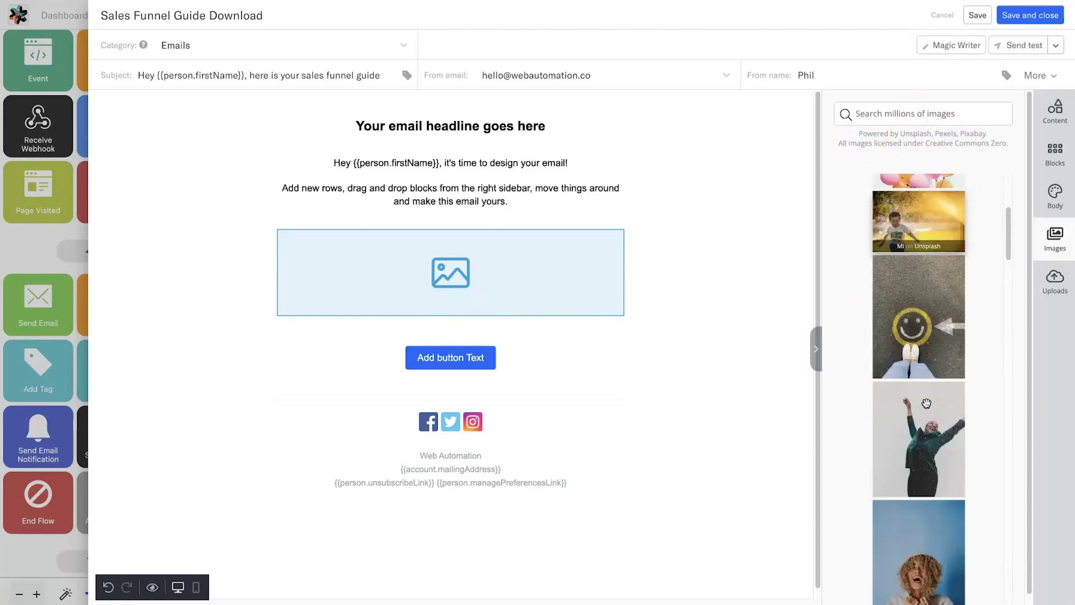
Step: Set the email's From name to Web Automation
click(1040, 121)
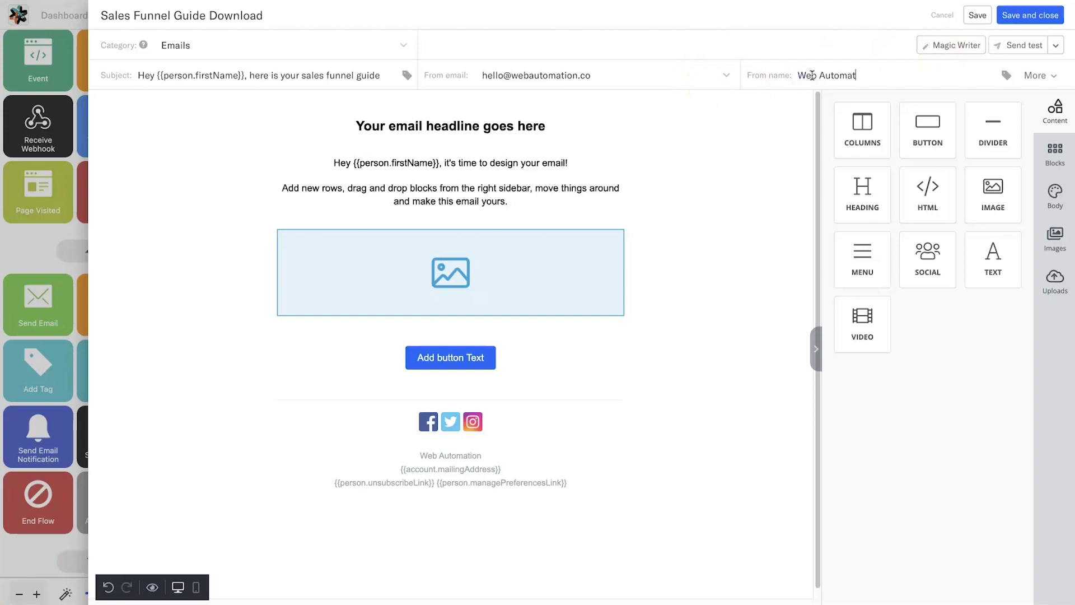
click(730, 120)
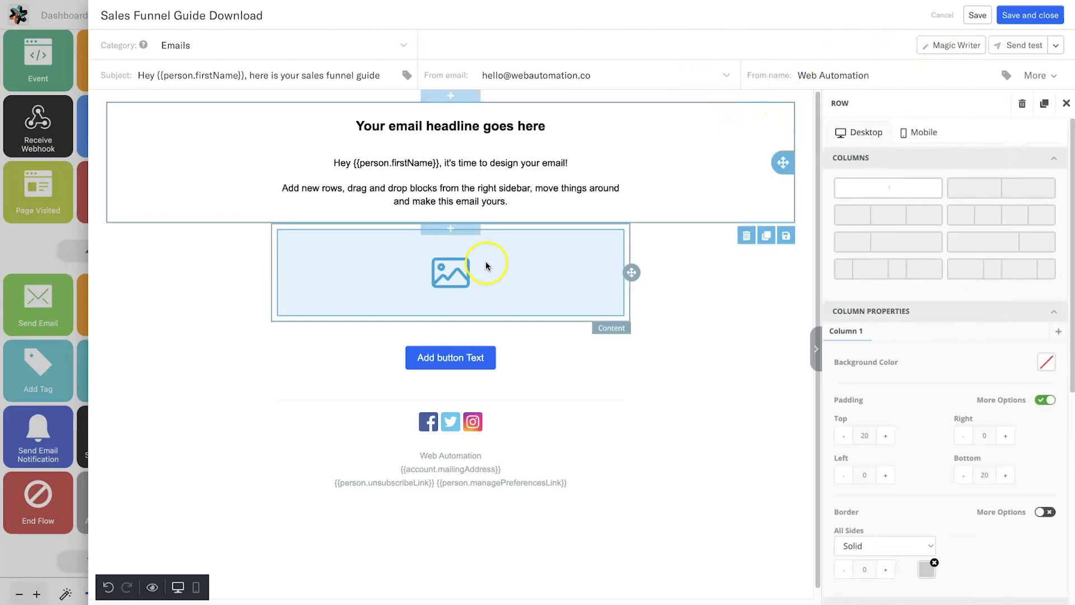
Step: Delete the image placeholder row between the body text and the button
click(571, 193)
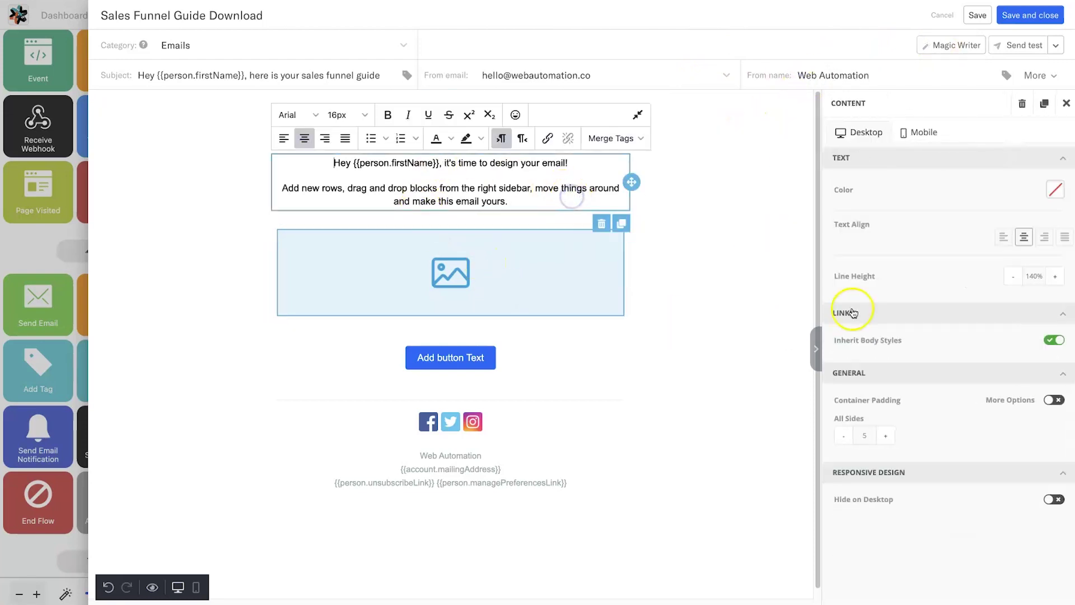
click(744, 300)
click(746, 331)
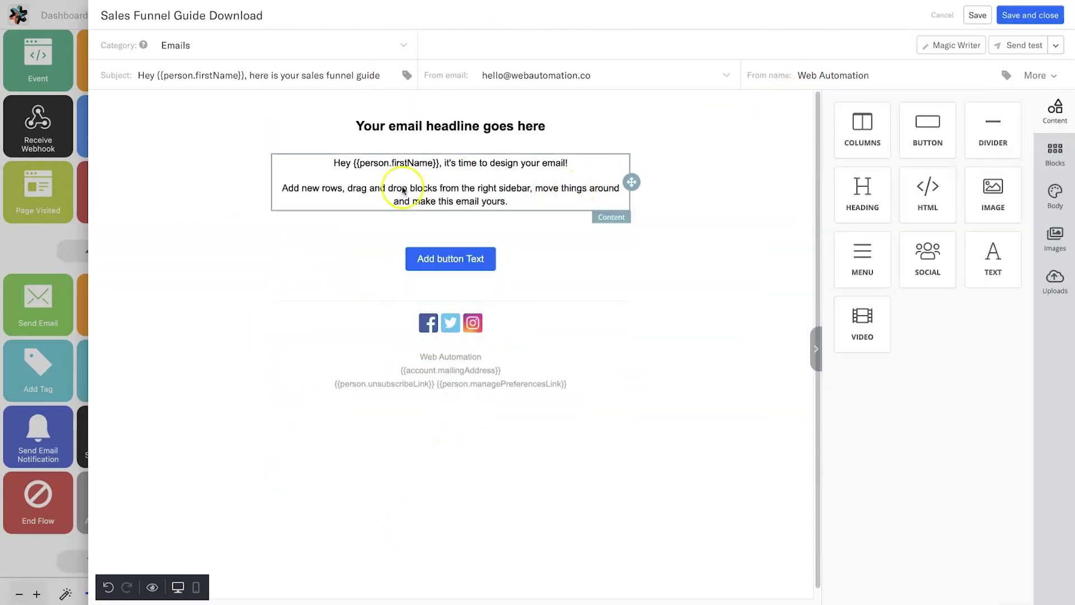
Step: Try sample text in place of the instruction paragraph below the greeting, and clear it so the line is empty
click(453, 186)
triple_click(453, 186)
text(afklasdlkfmasdf)
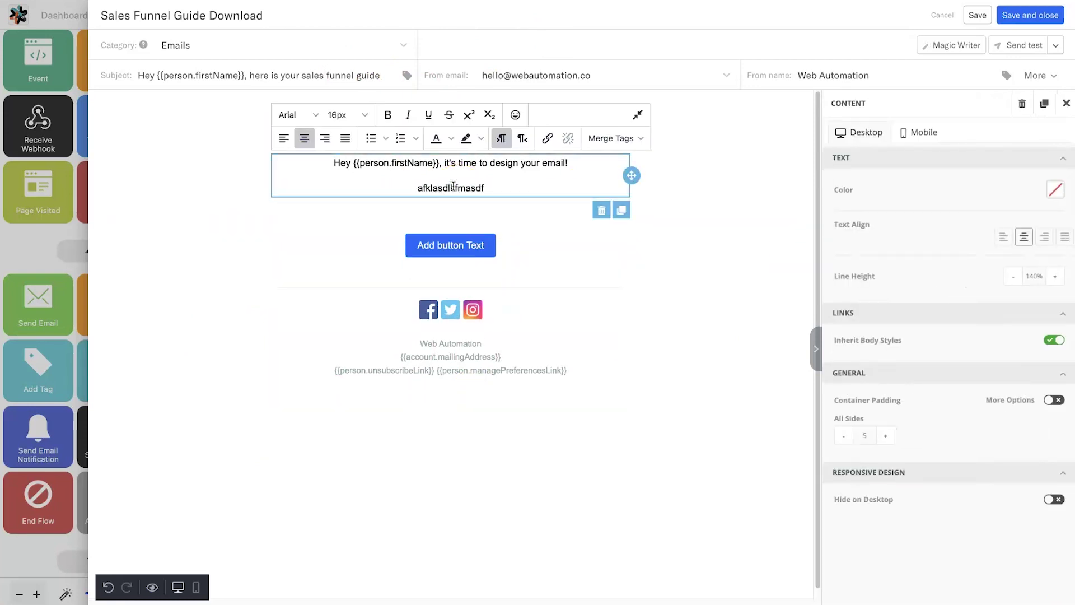
double_click(453, 187)
key(BackSpace)
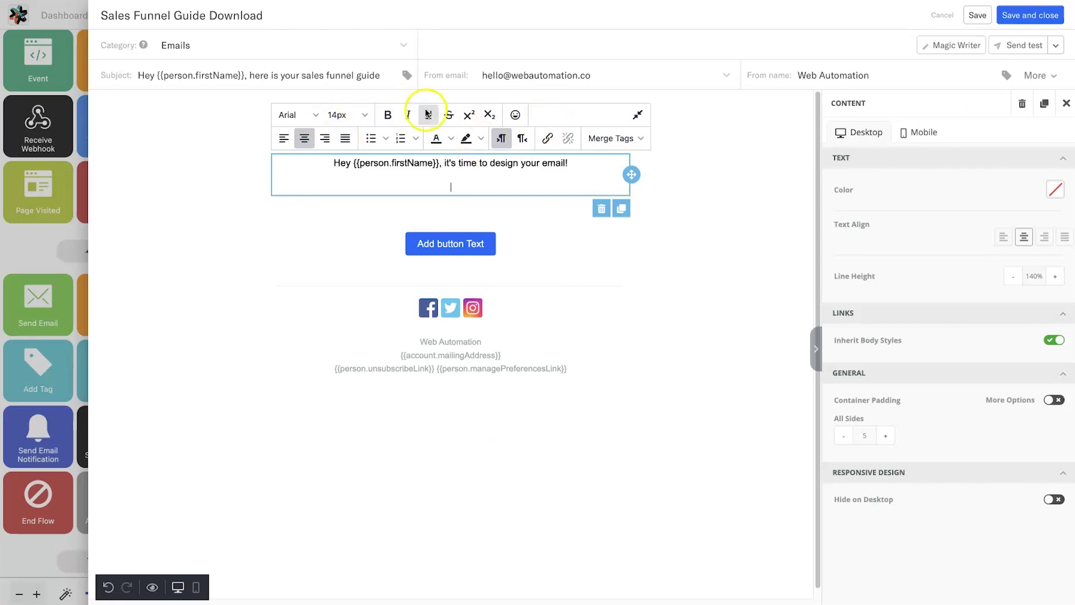
click(180, 235)
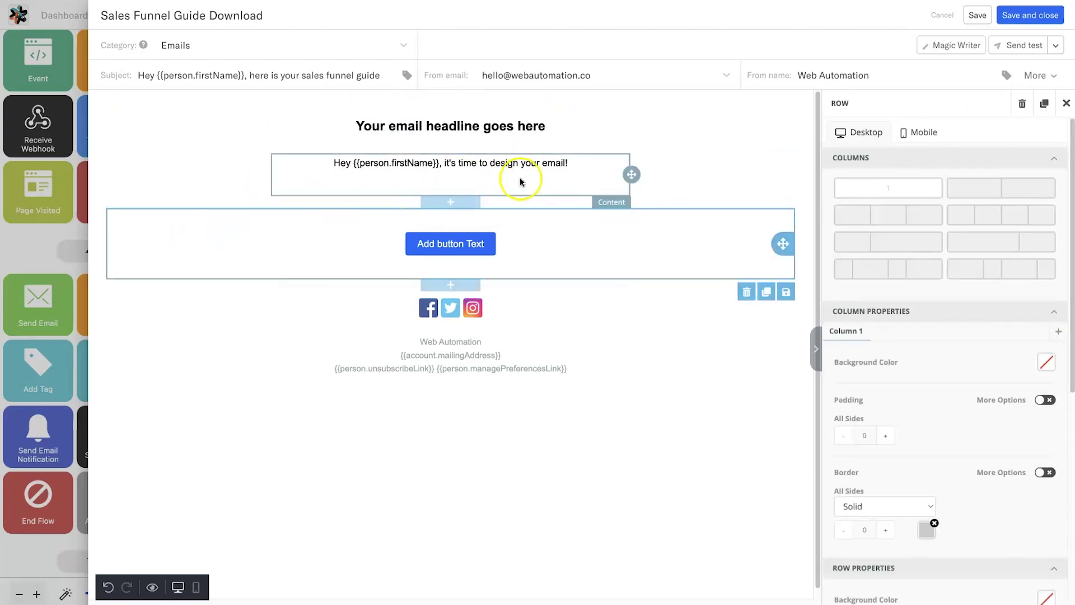
Step: Save and close the email, and leave the Send Email setup to return to the flow canvas
click(1030, 17)
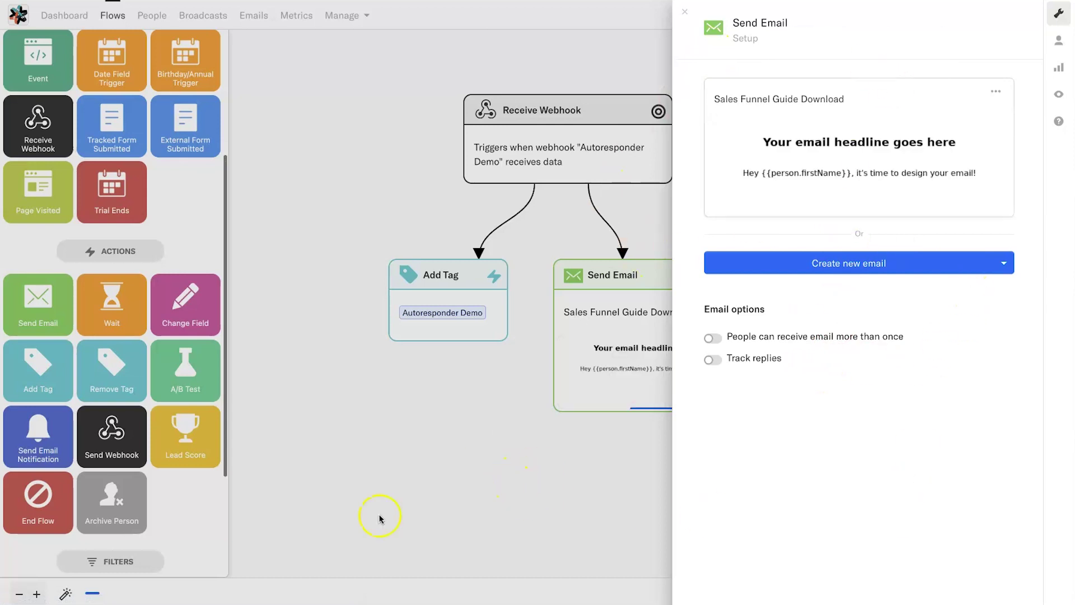
click(568, 504)
Step: Rename the flow as "Sales Funnel Guide Download demo" and activate it
click(888, 588)
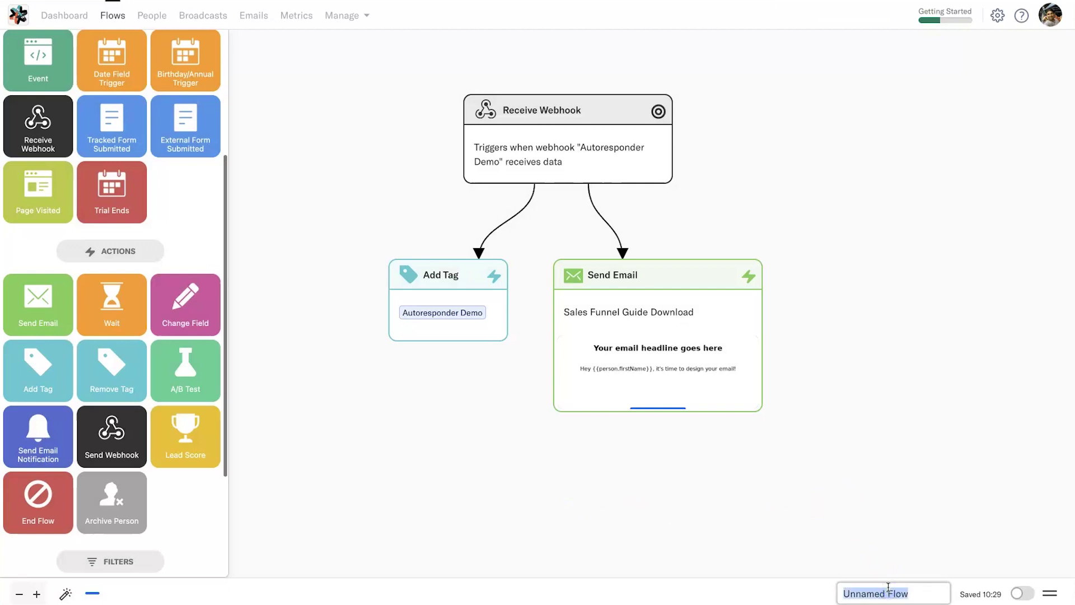
text(Sales Funn)
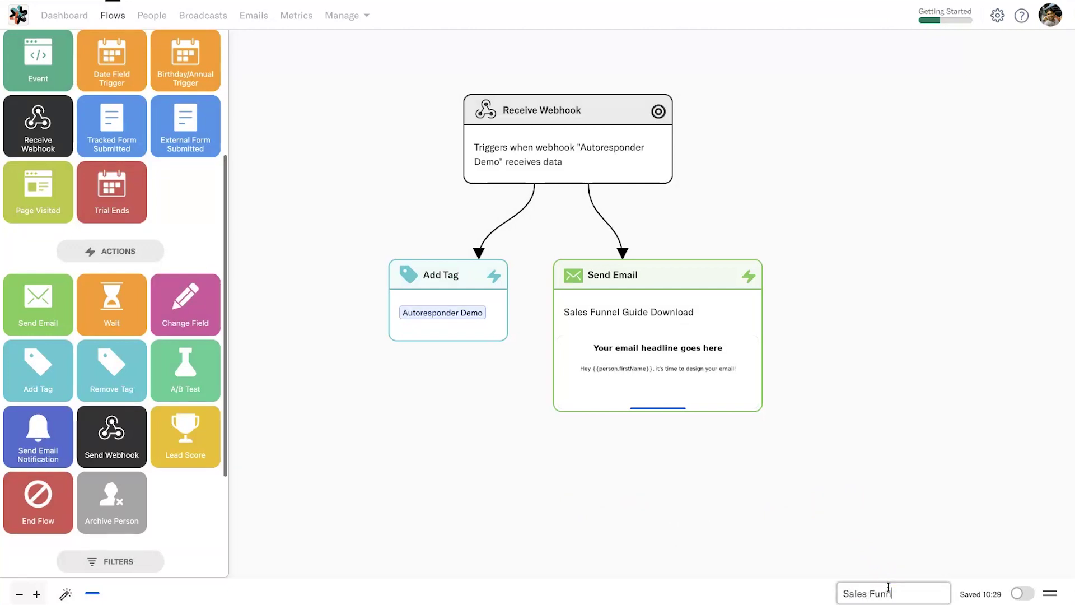
text(el Guide Download DEmo)
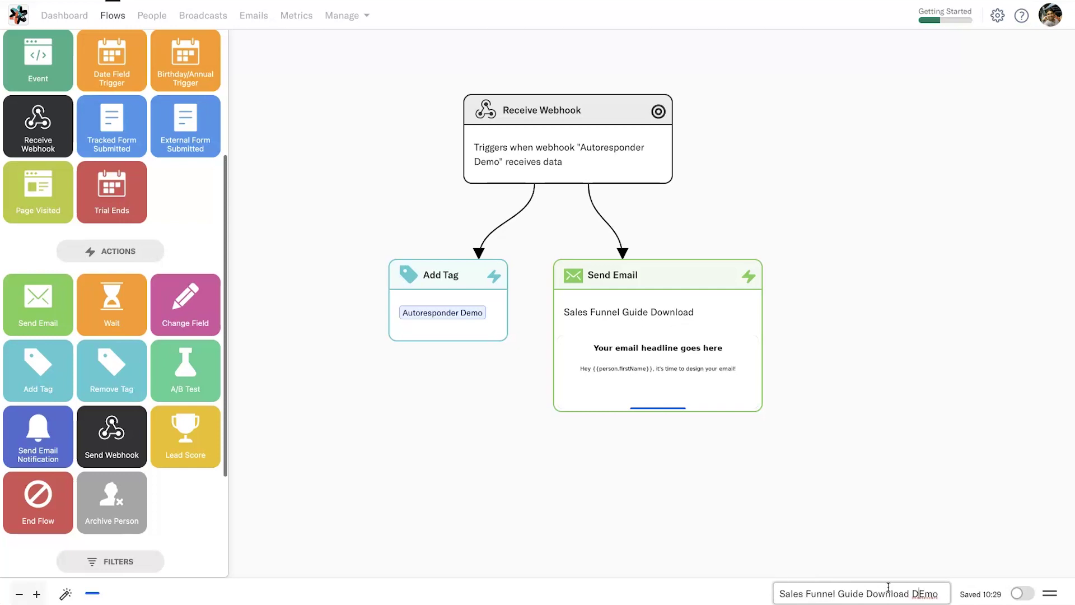
key(BackSpace)
text(eEmo)
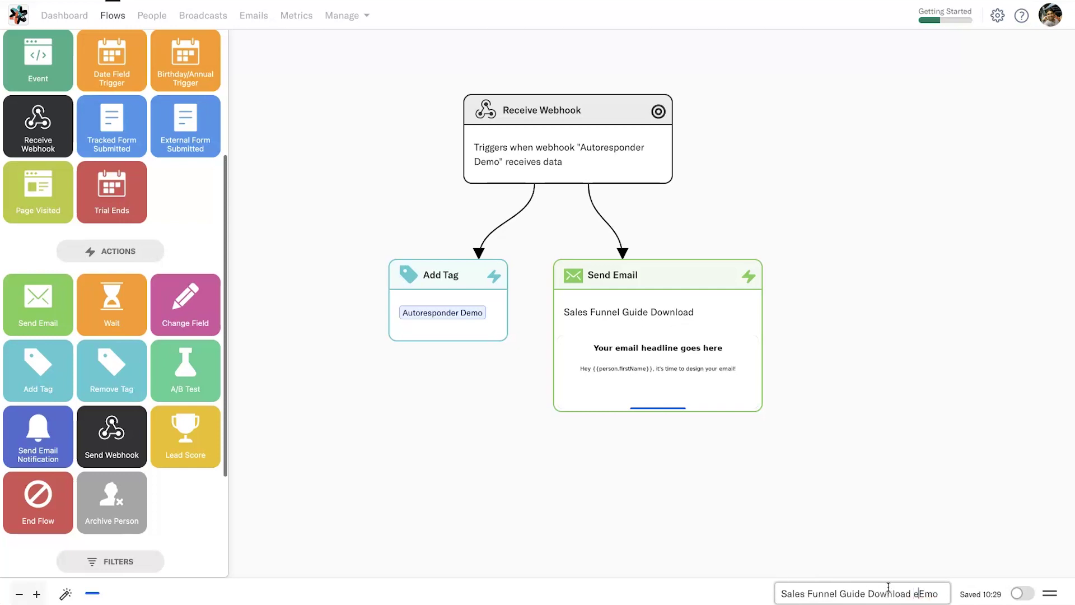
text(de)
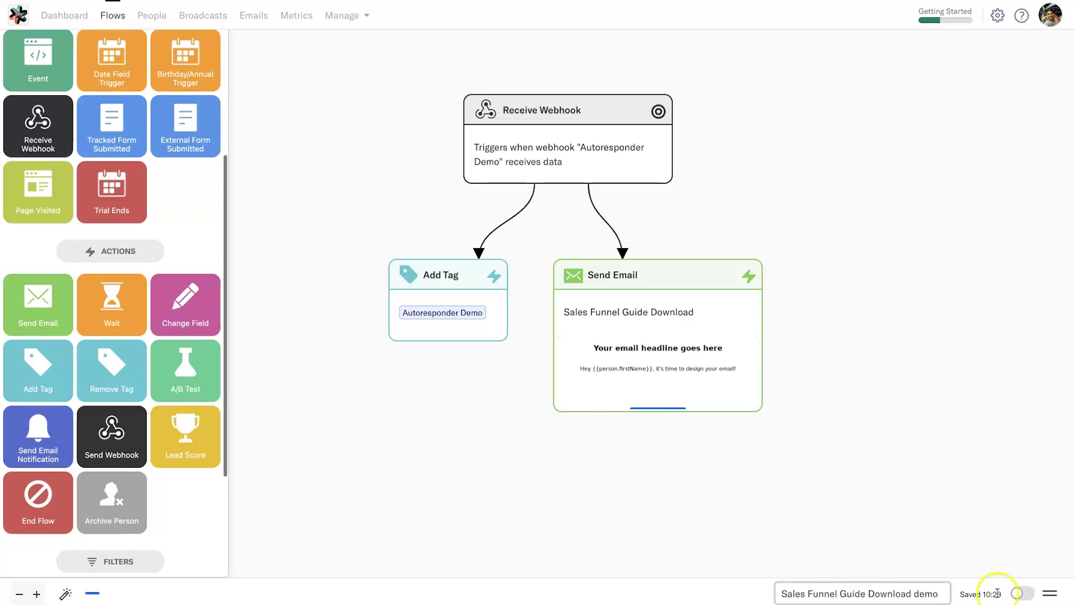
click(1024, 594)
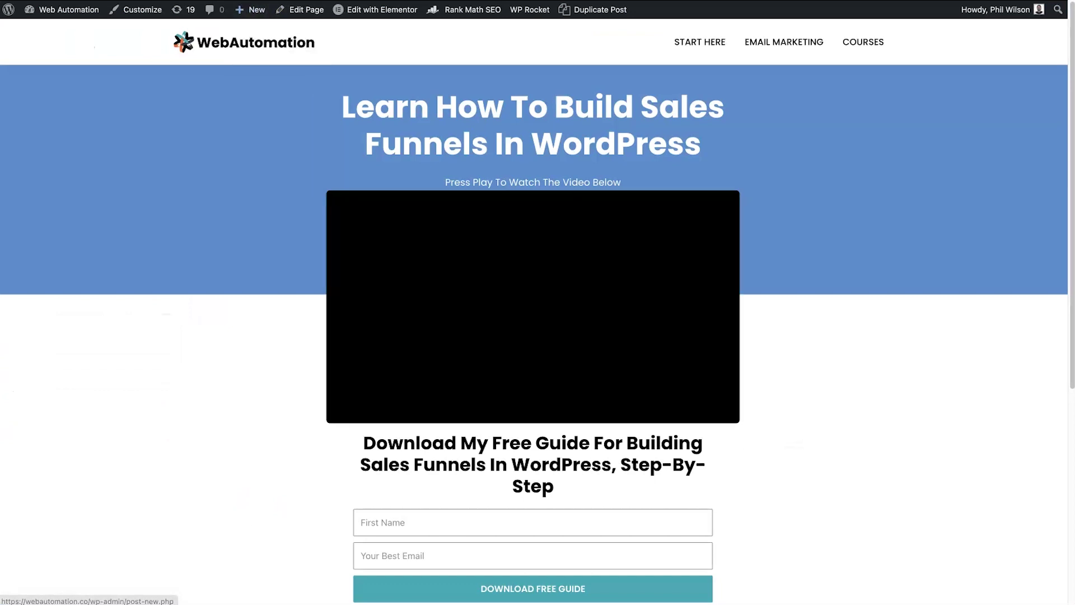
Step: Reload the opt-in page and submit the free guide form with a test subscriber's first name and email address
click(262, 1)
key(Return)
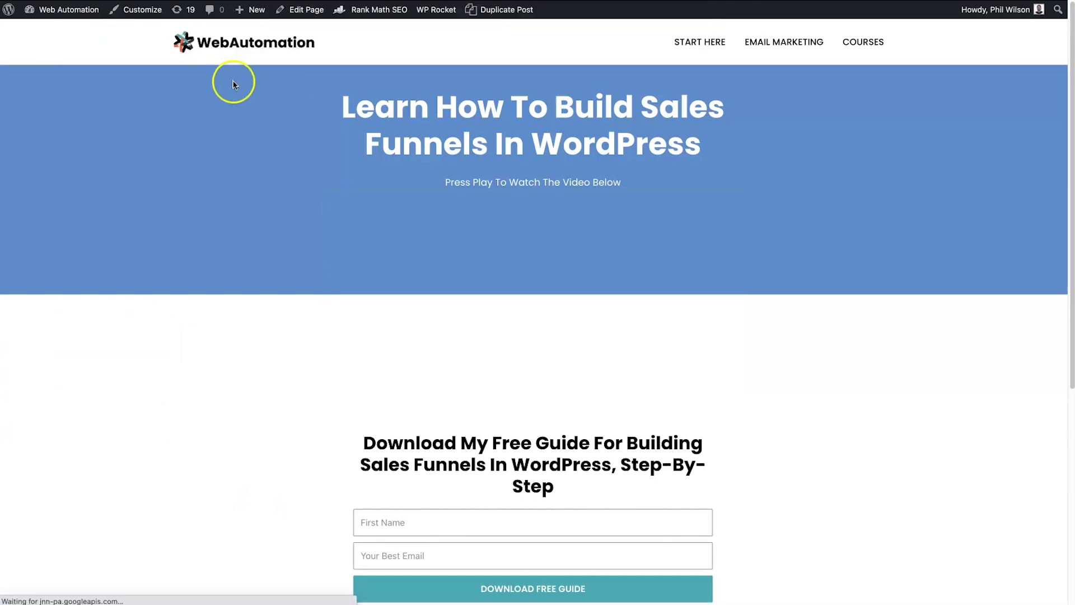
click(520, 523)
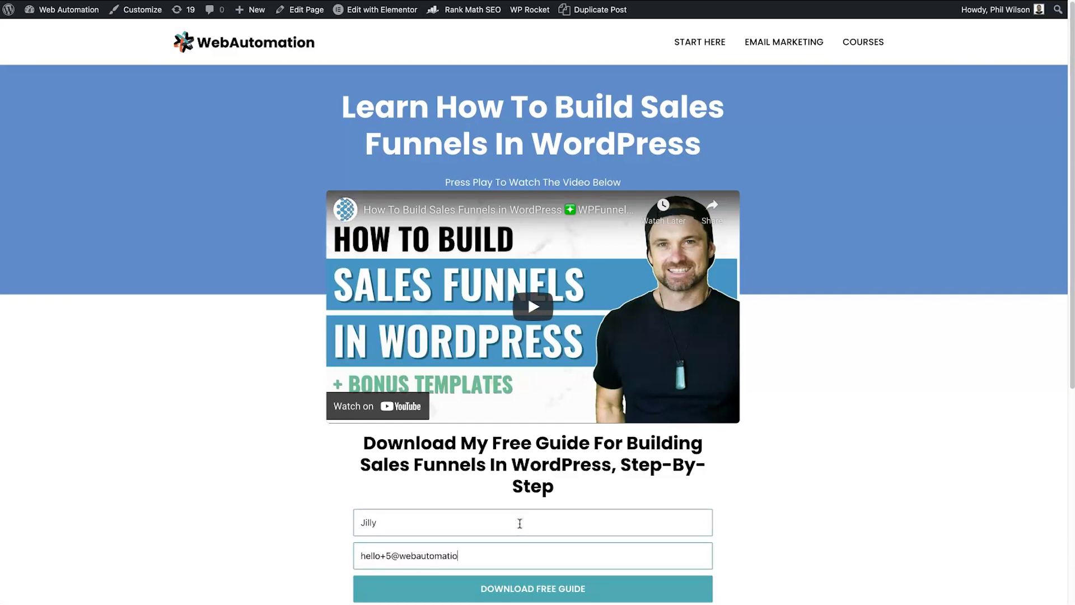
click(588, 587)
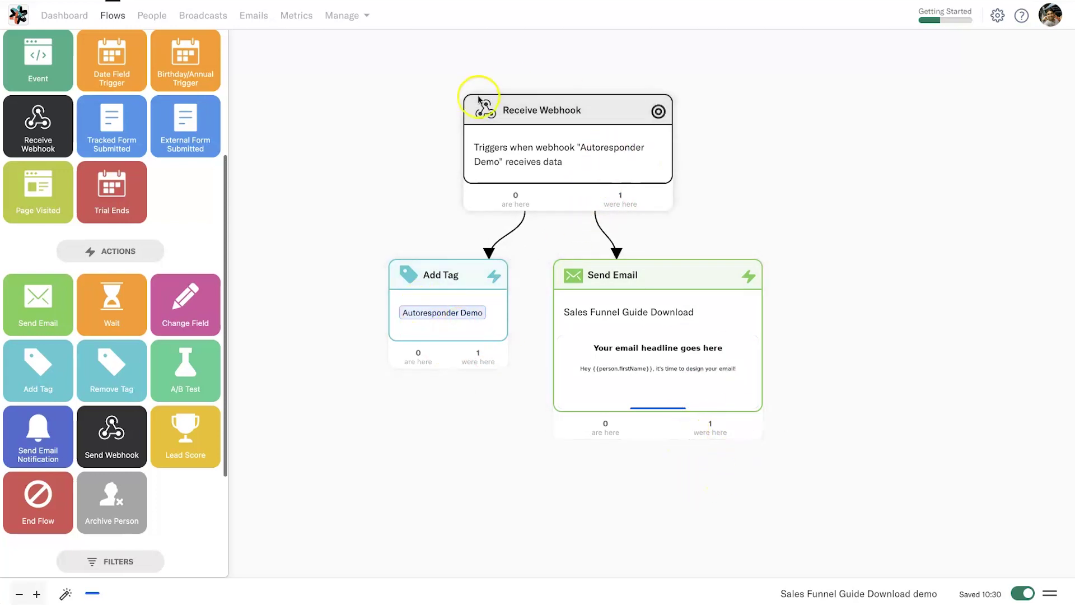
Step: Check which people were in the Receive Webhook step of the flow, and return to the canvas
click(622, 177)
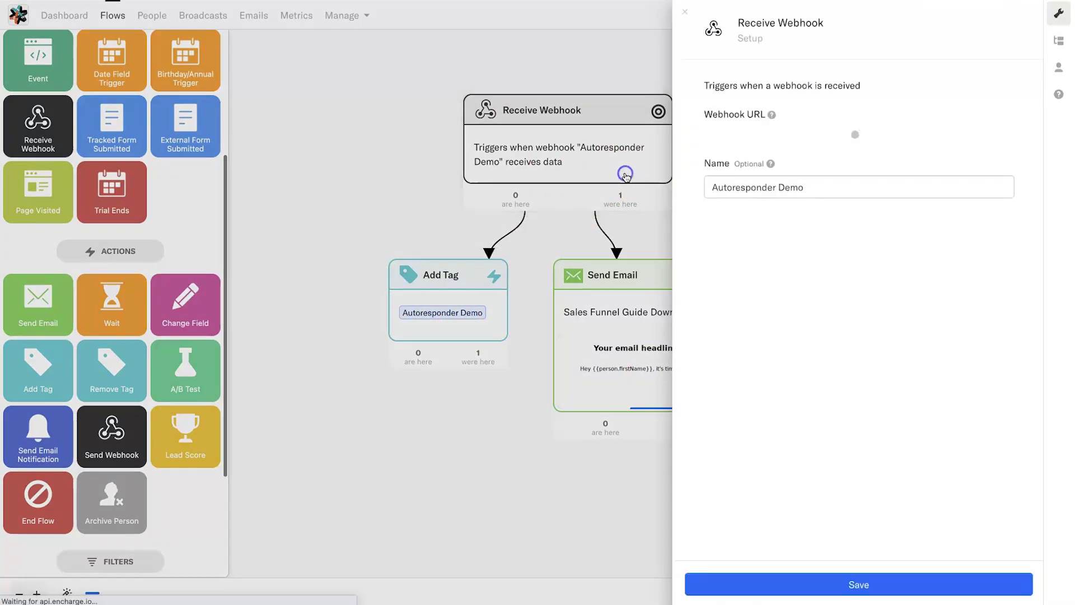
click(1059, 72)
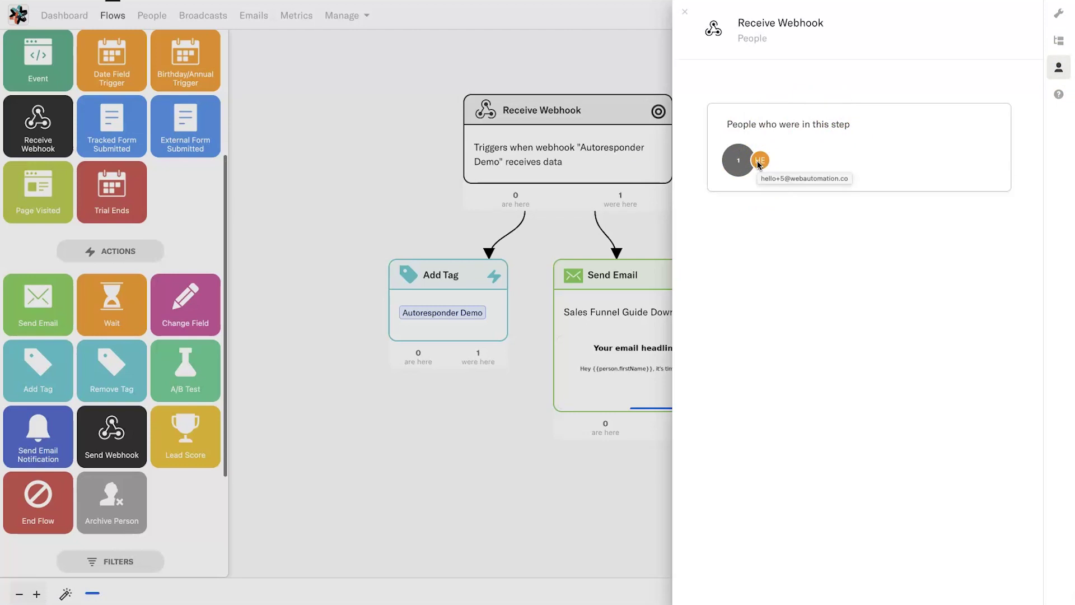
click(414, 178)
click(533, 465)
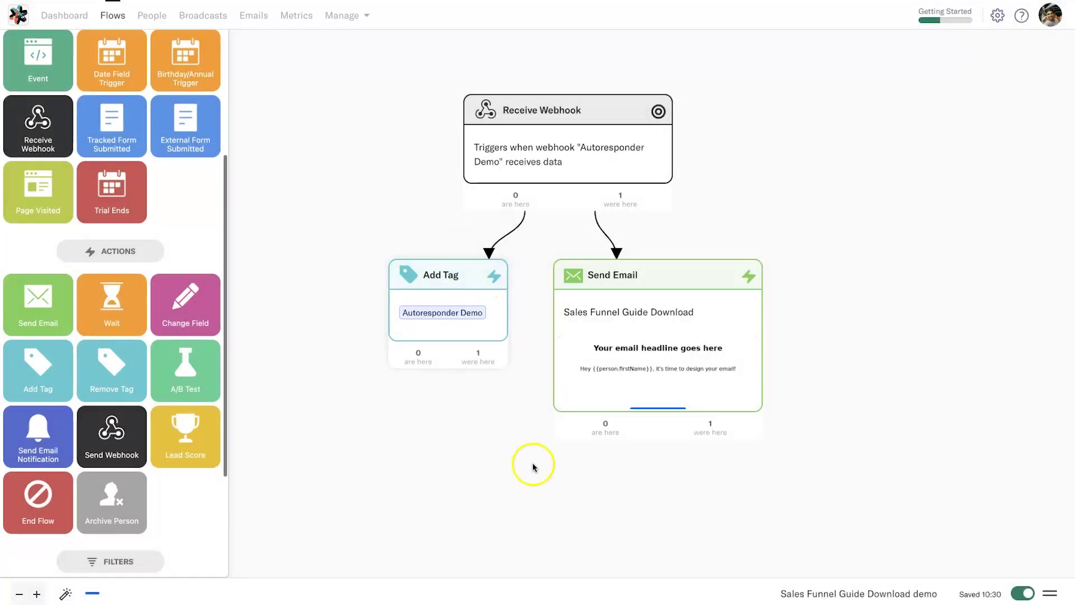
click(542, 216)
click(516, 209)
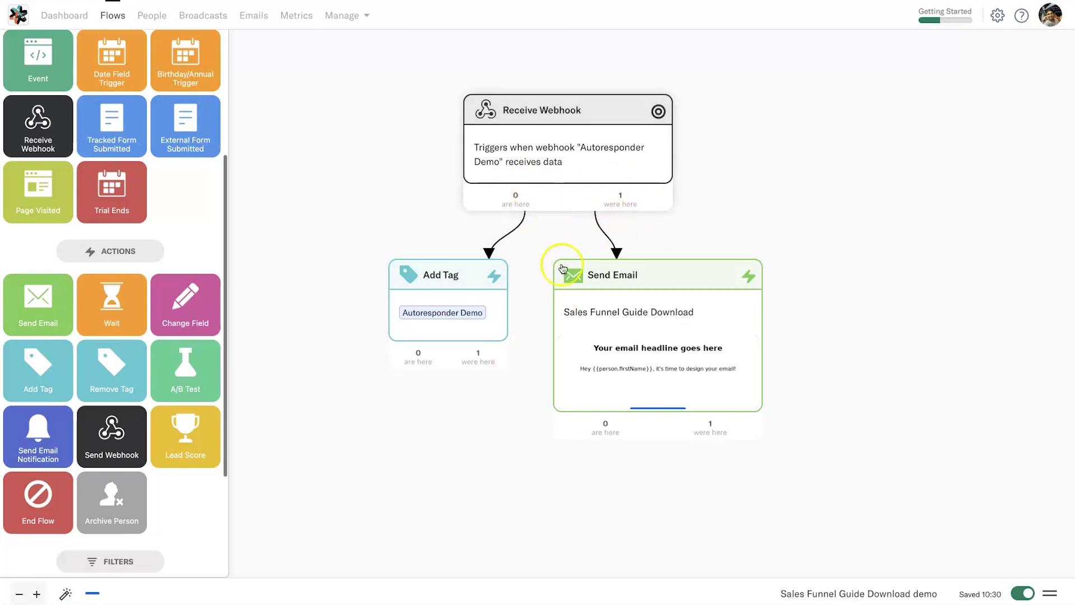
Step: Add a Wait step below the Sales Funnel Guide Download email, continuing without pausing the flow
scroll(536, 412, down, 1)
drag(128, 305, 732, 463)
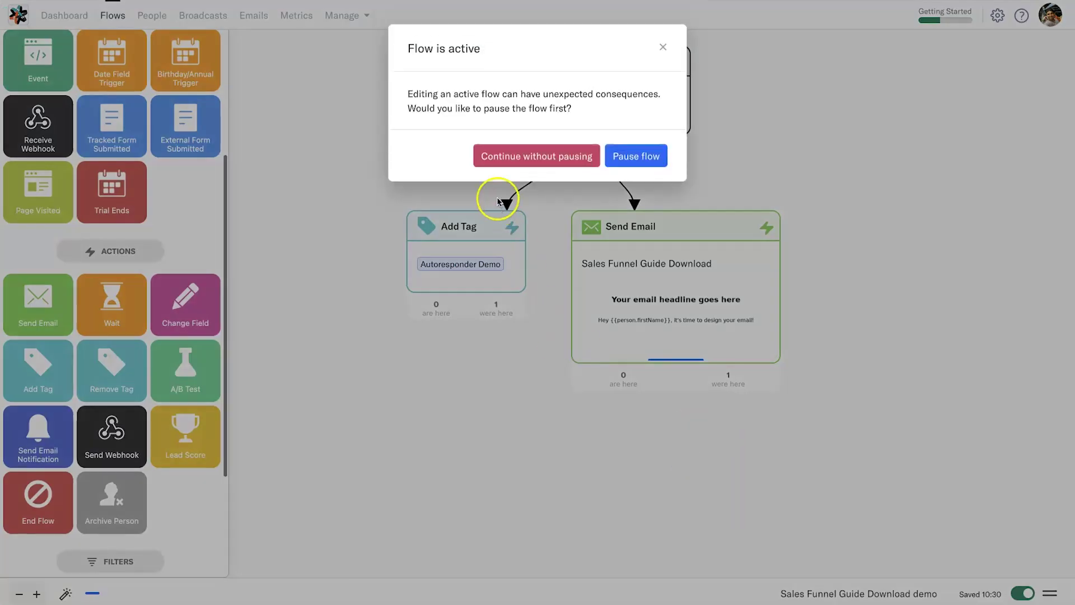
click(499, 156)
scroll(910, 530, down, 3)
drag(766, 441, 781, 497)
drag(674, 467, 659, 466)
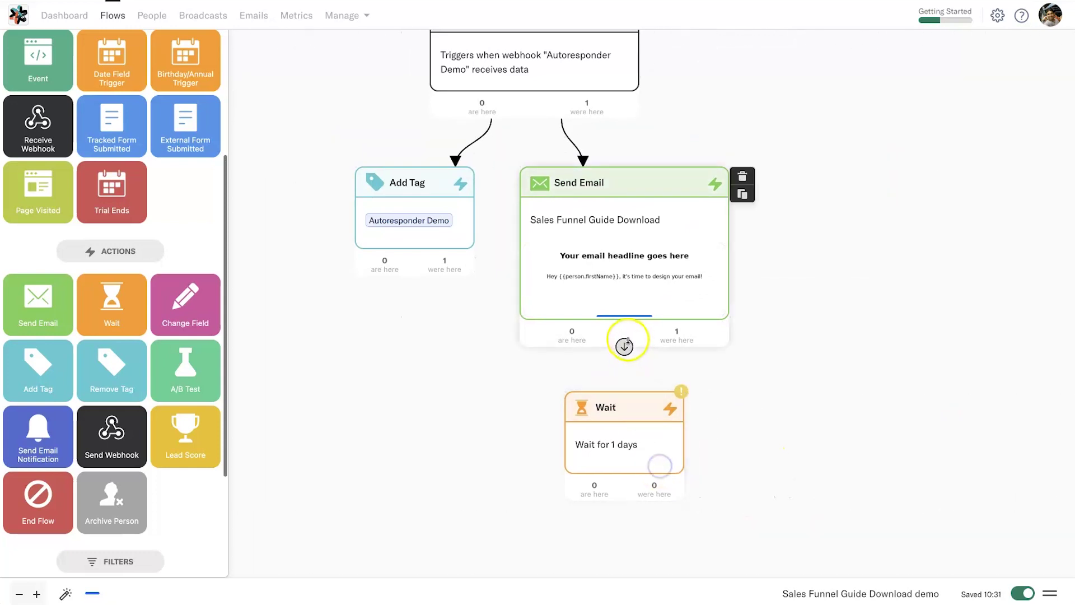
Step: Connect the Sales Funnel Guide Download email to the Wait step so that it proceeds on delivered
drag(625, 343, 619, 385)
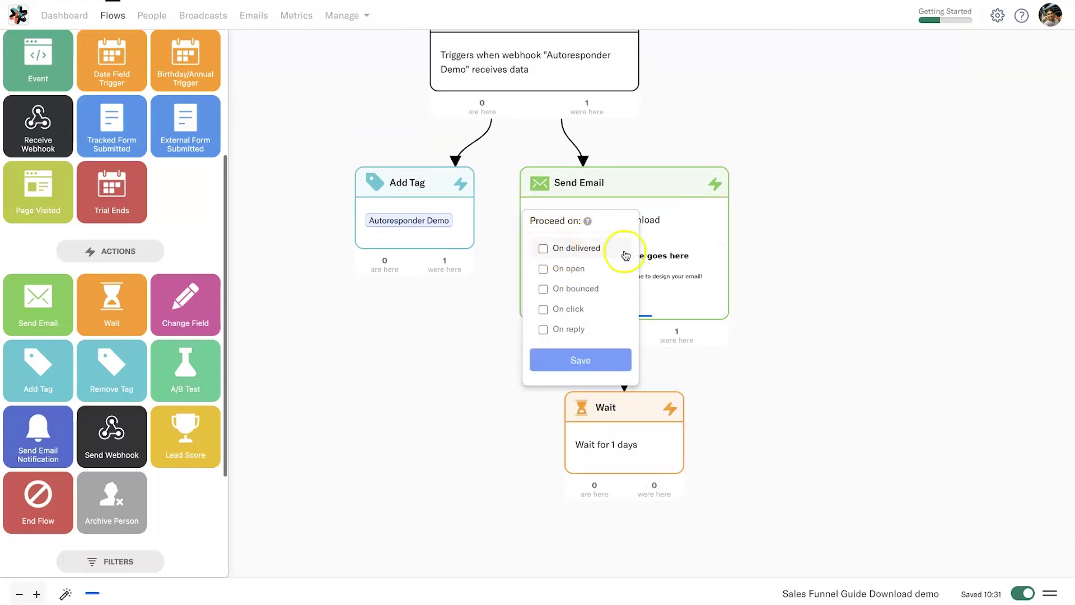
click(592, 248)
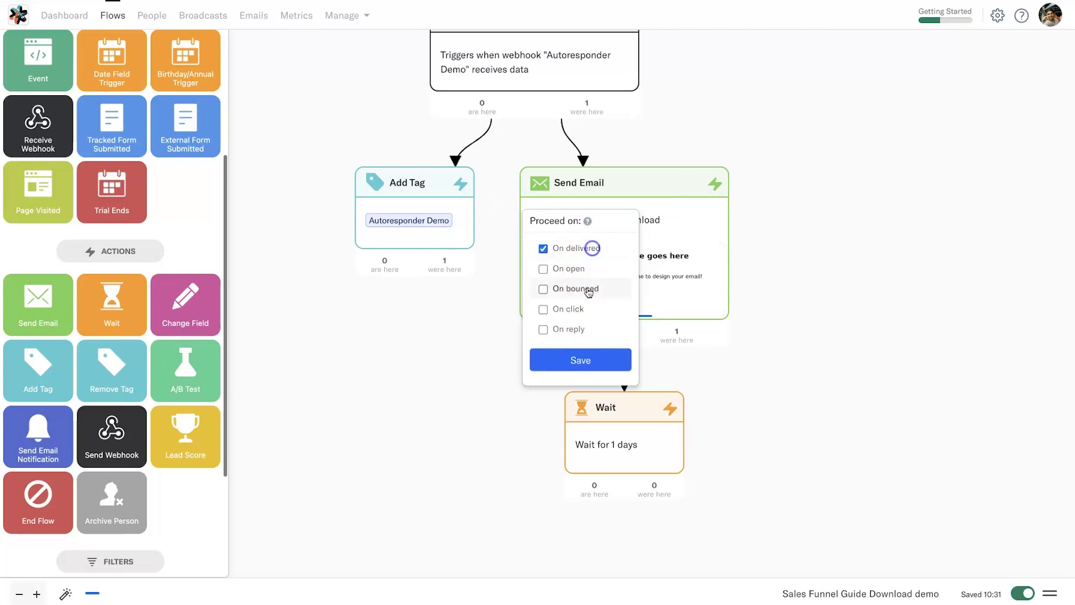
click(588, 360)
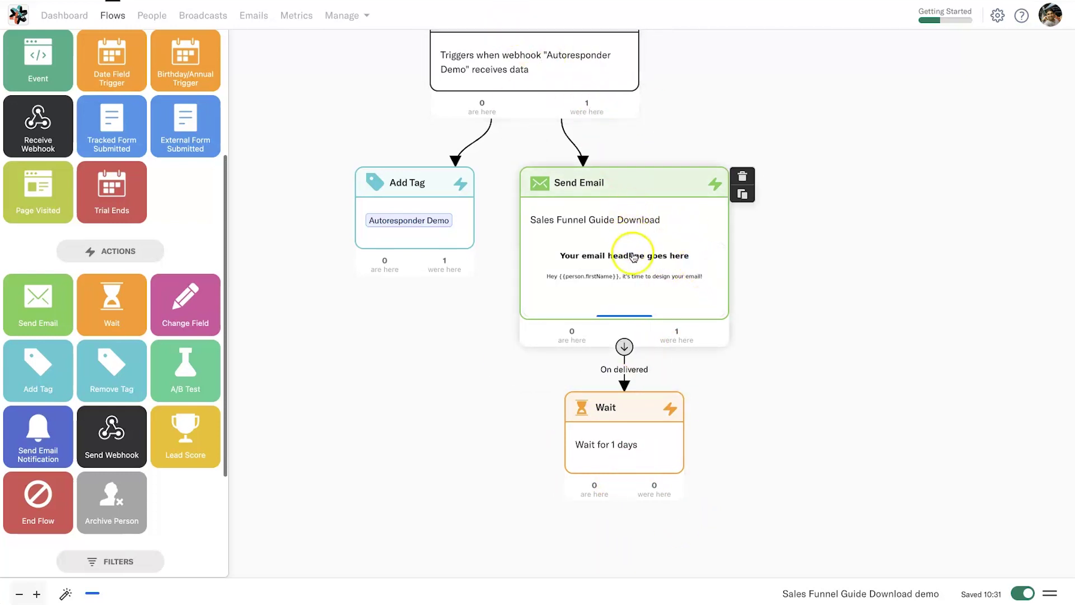
Step: Set the Wait step to a specific period of 3 days and save it
mouse_move(596, 474)
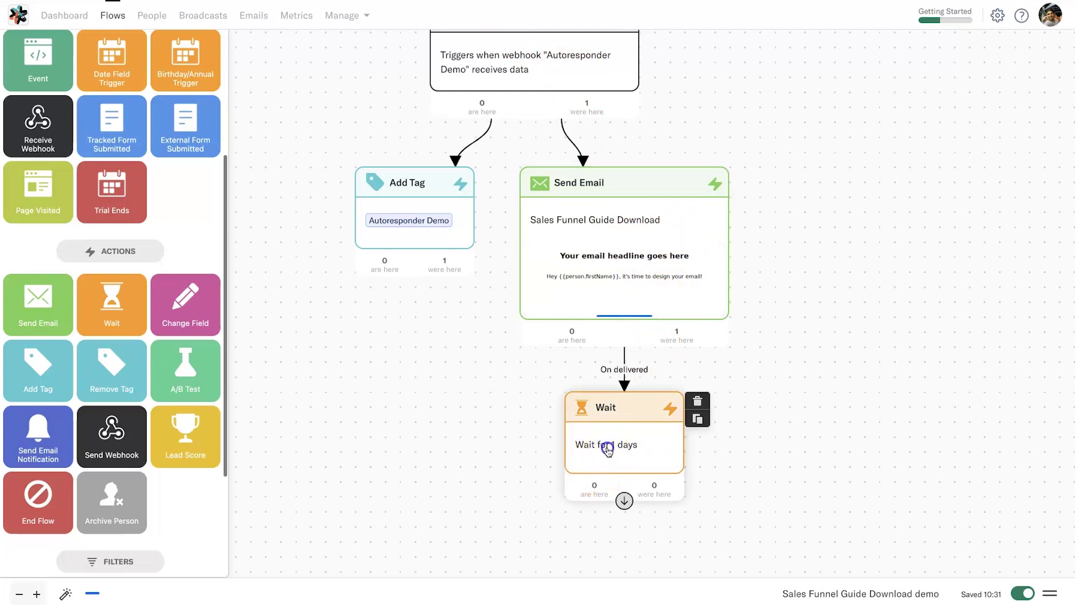
click(604, 448)
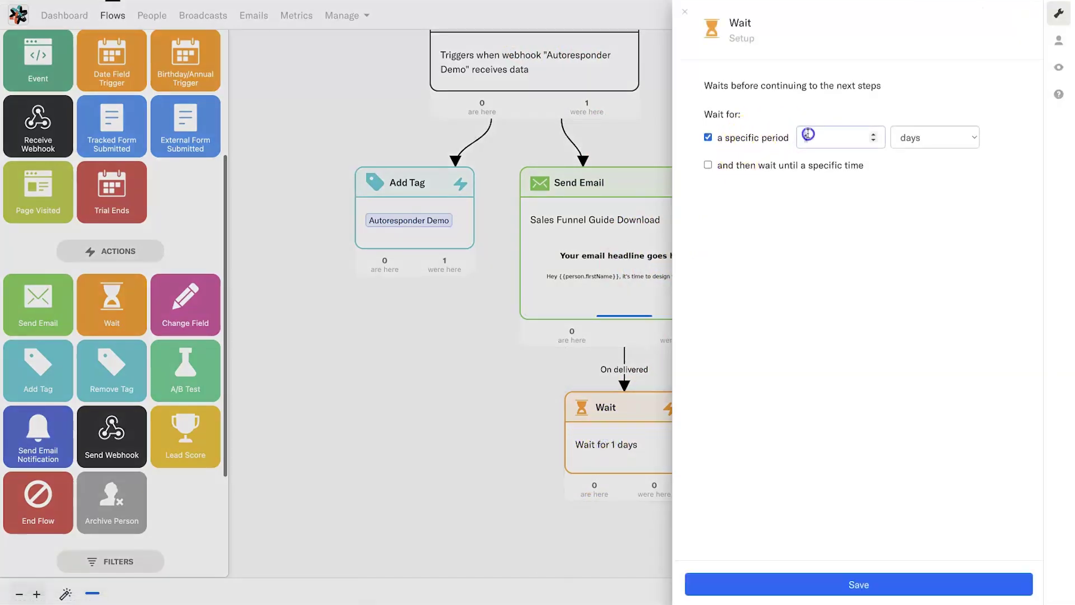
text(3)
click(884, 575)
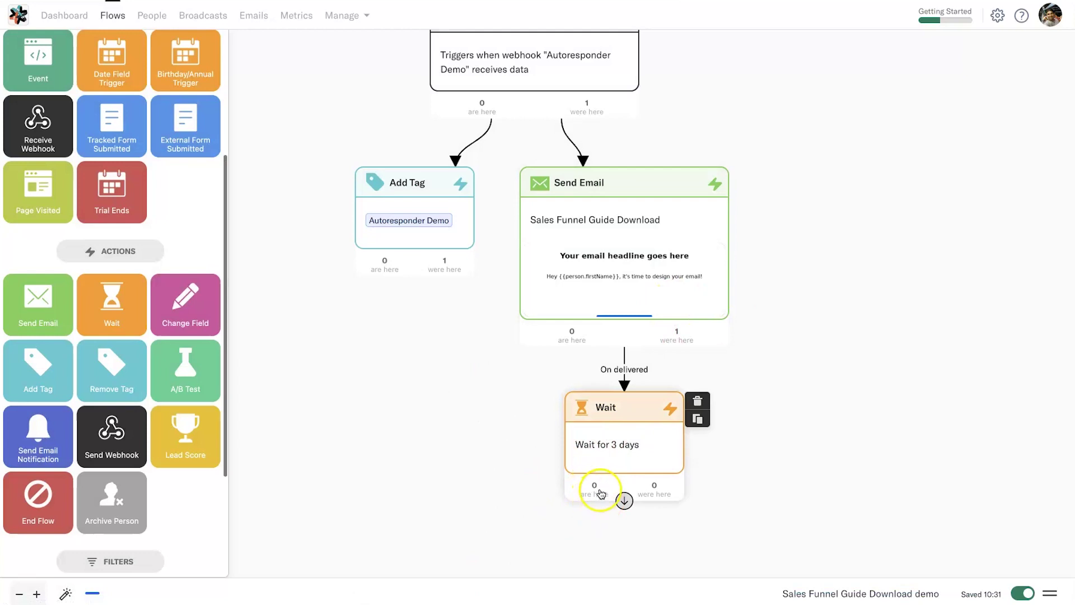
Step: Add a second Send Email step below the Wait step and connect the two
drag(720, 489, 772, 403)
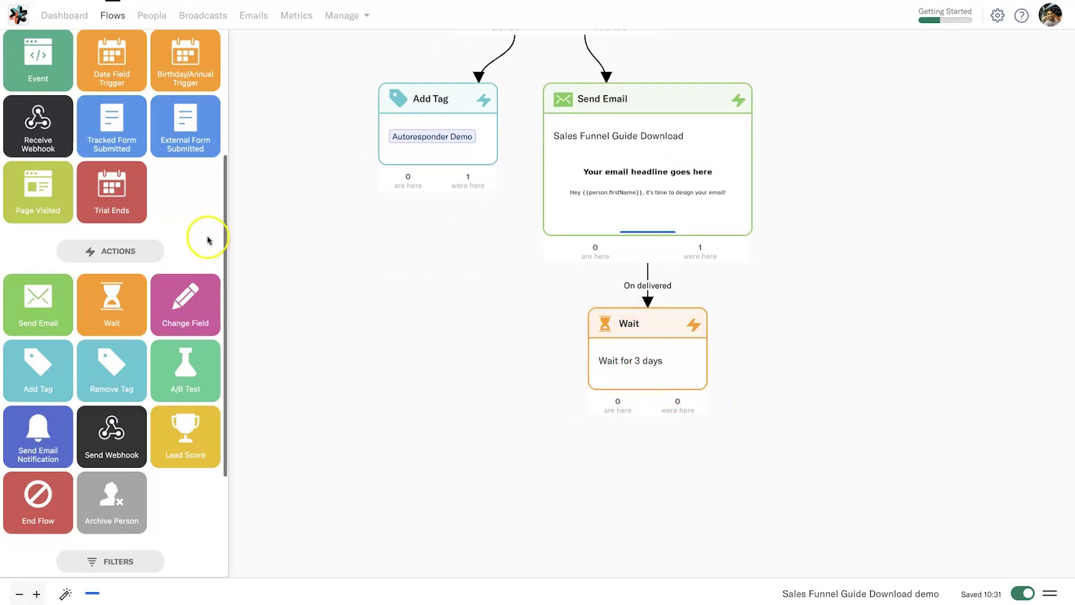
drag(62, 308, 666, 488)
drag(644, 418, 674, 477)
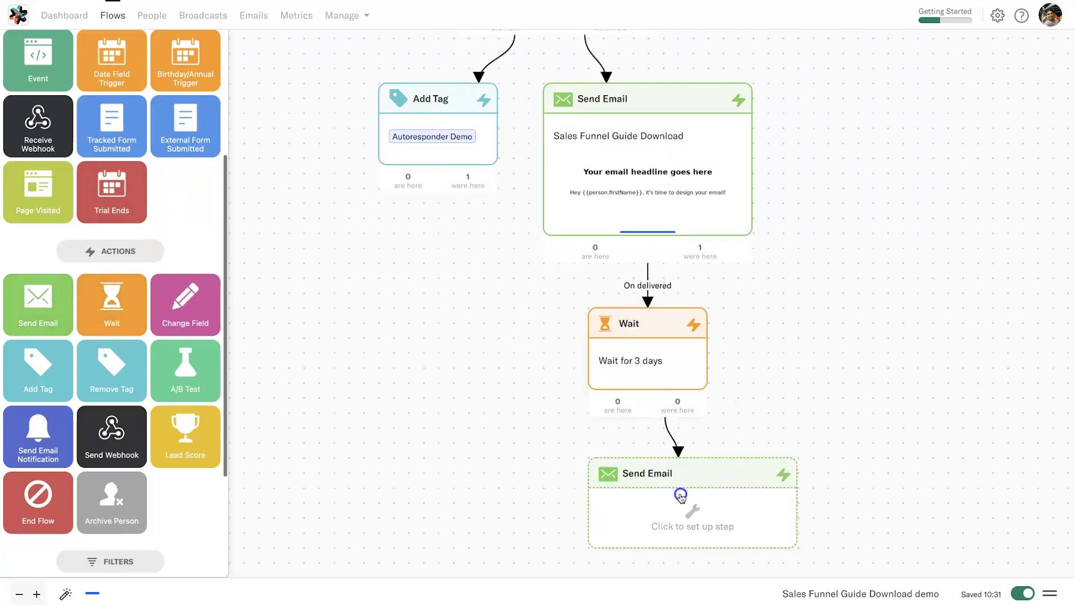
Step: Delete the second Send Email step and the Wait step from the flow
scroll(749, 428, down, 5)
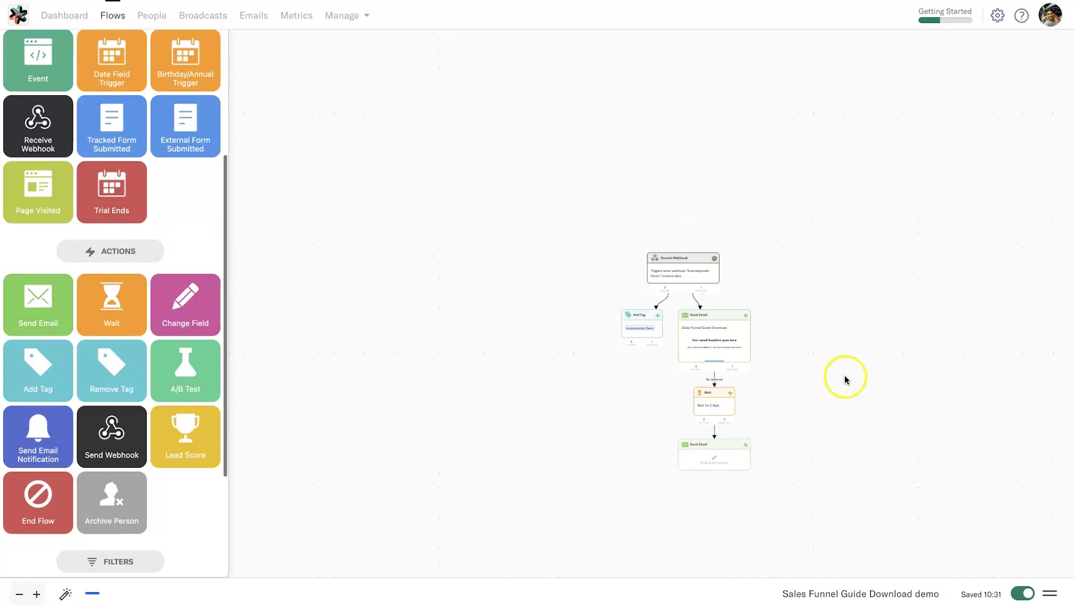
drag(843, 361, 820, 343)
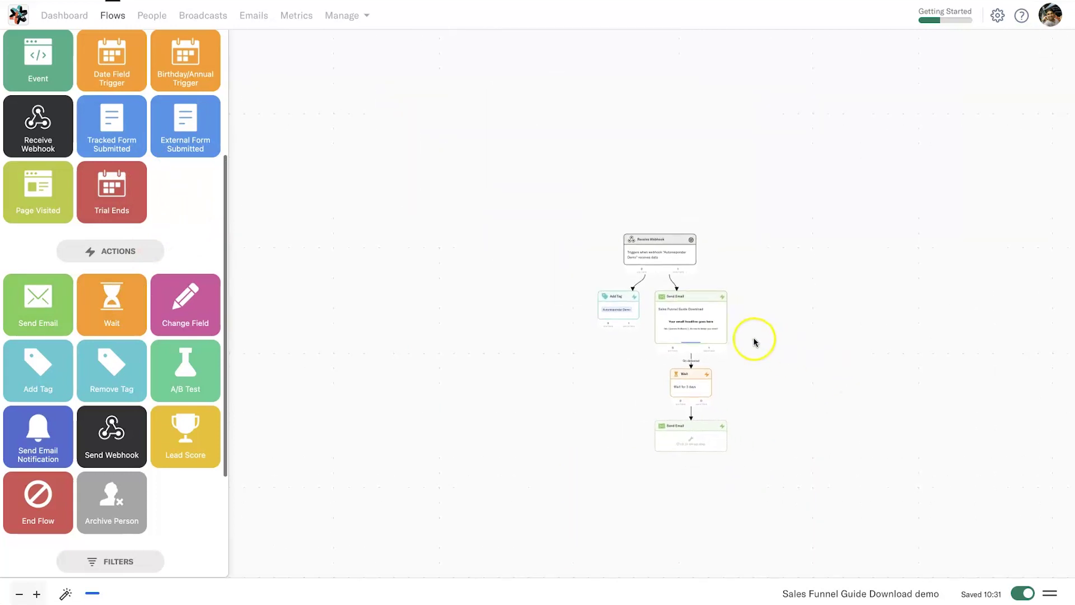
scroll(712, 418, up, 3)
mouse_move(721, 446)
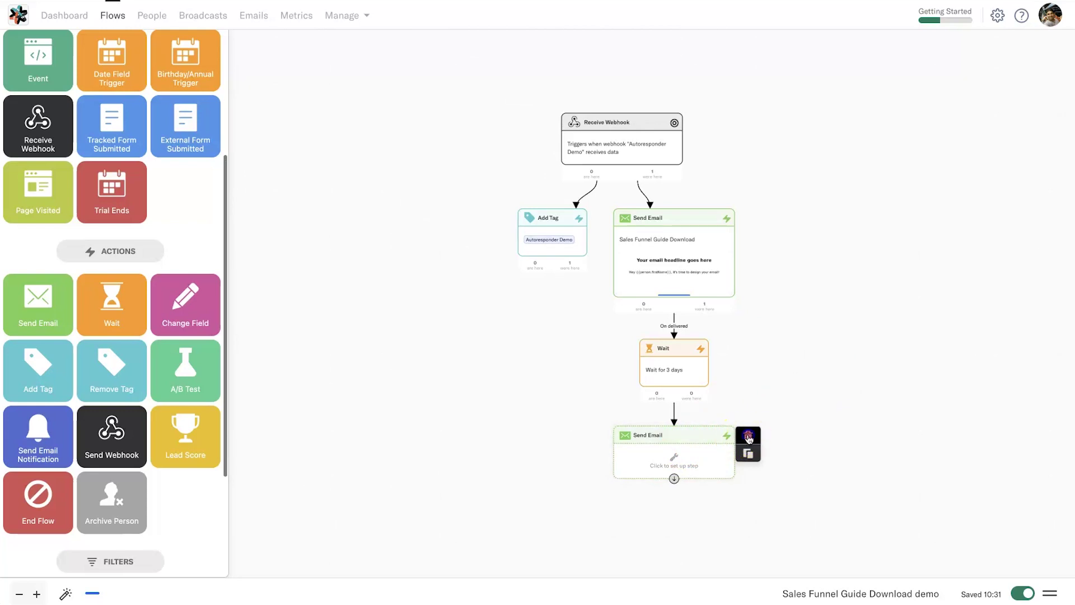
click(748, 435)
click(722, 349)
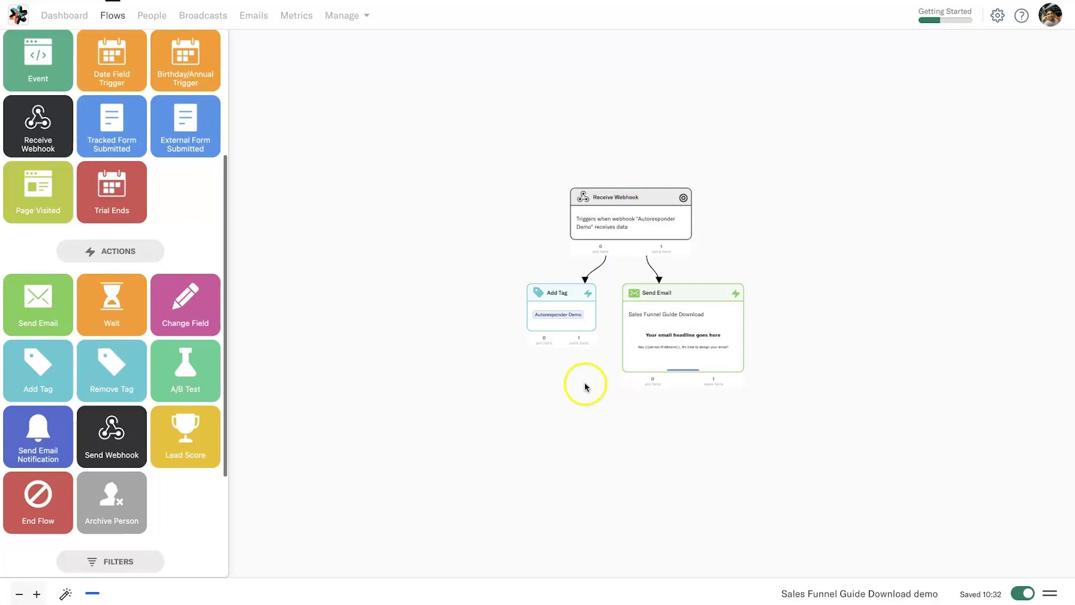
scroll(790, 281, down, 5)
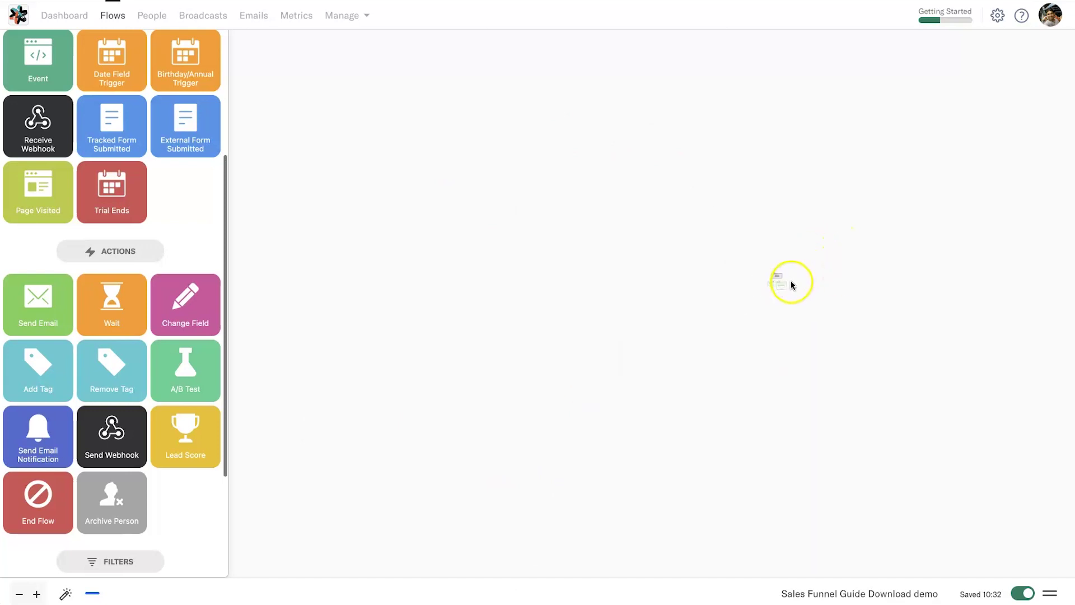
drag(811, 321, 508, 373)
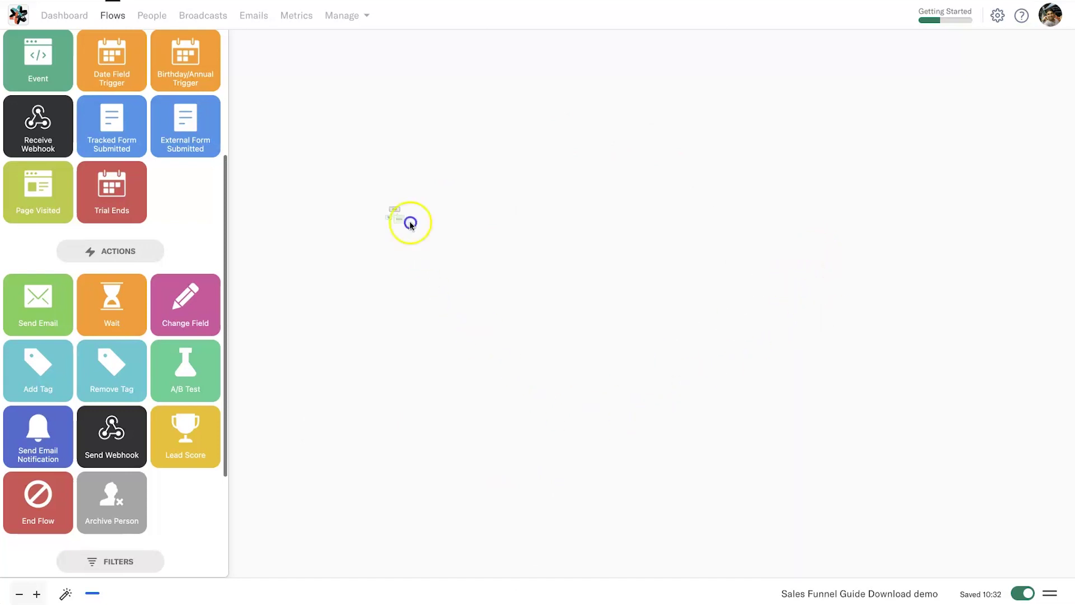
drag(646, 63, 671, 597)
drag(616, 452, 492, 300)
scroll(734, 432, up, 5)
scroll(583, 350, down, 5)
scroll(559, 326, up, 10)
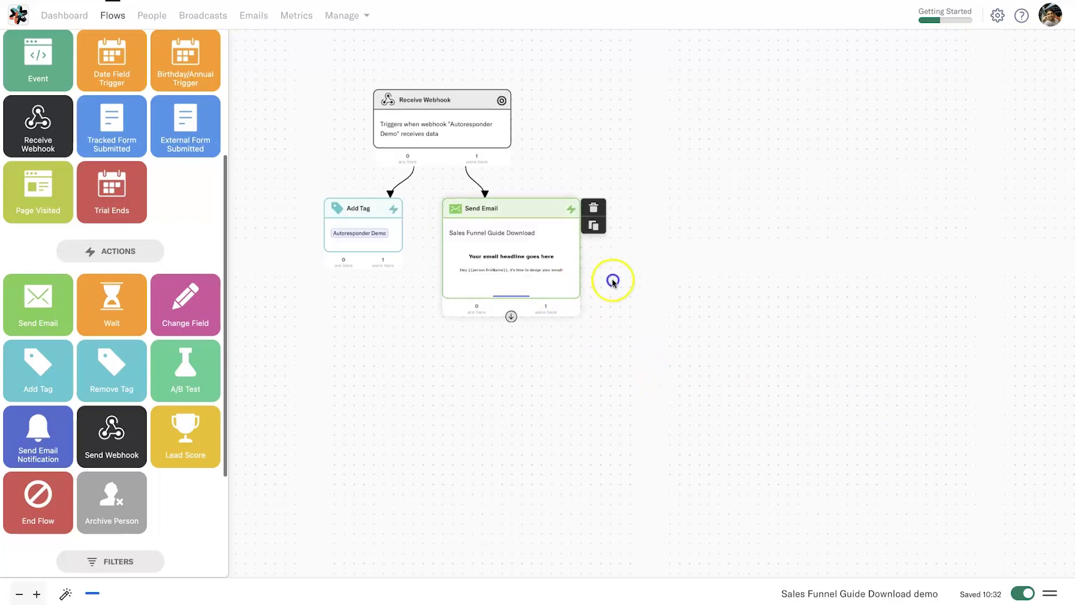
drag(645, 244, 795, 333)
scroll(744, 338, up, 5)
drag(738, 248, 926, 306)
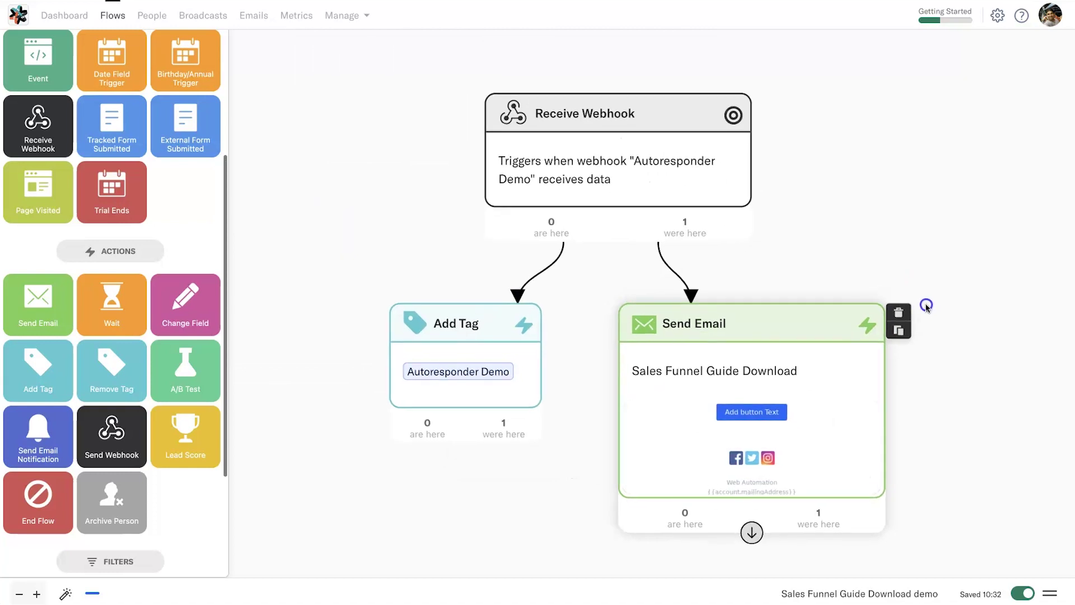
scroll(921, 264, down, 2)
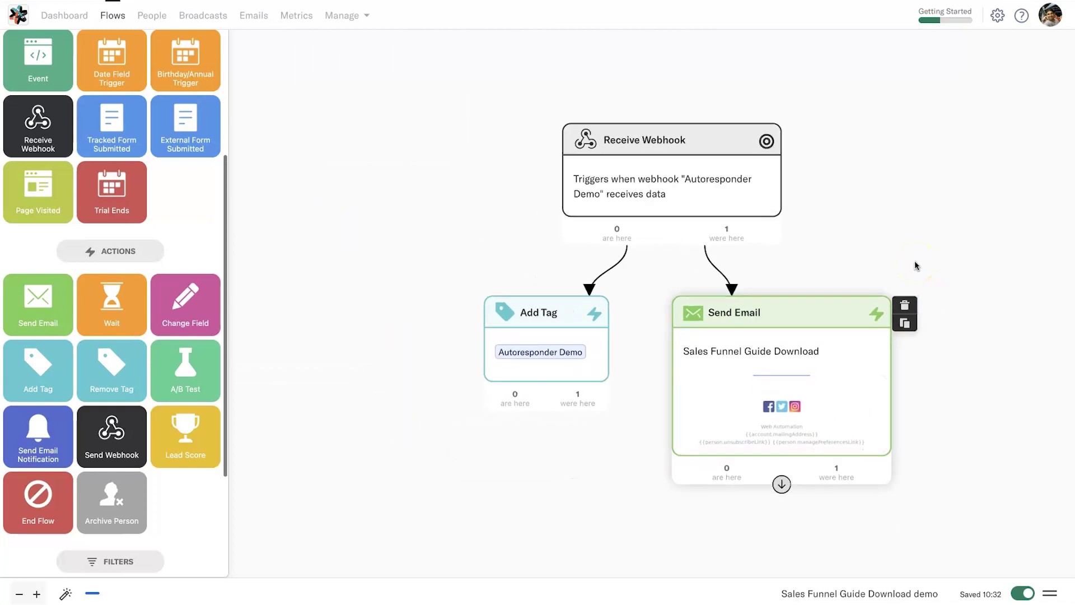
drag(910, 238, 873, 197)
scroll(983, 361, down, 5)
drag(985, 392, 798, 396)
scroll(798, 381, up, 2)
click(604, 98)
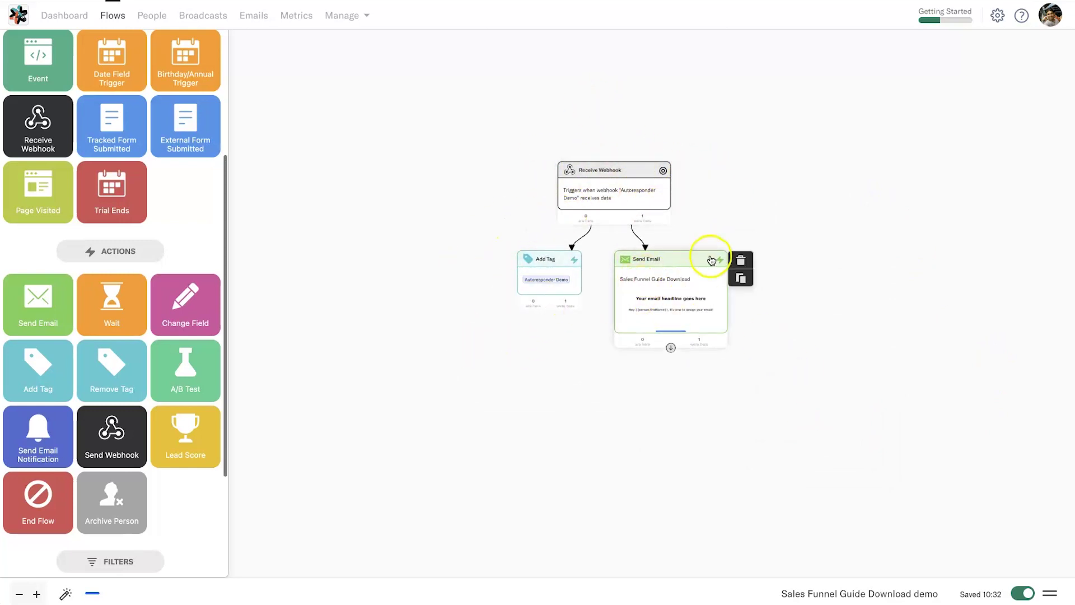
Step: Add a Wait step beside the Sales Funnel Guide Download email and connect the email to it on delivered
scroll(772, 351, up, 2)
scroll(784, 364, down, 3)
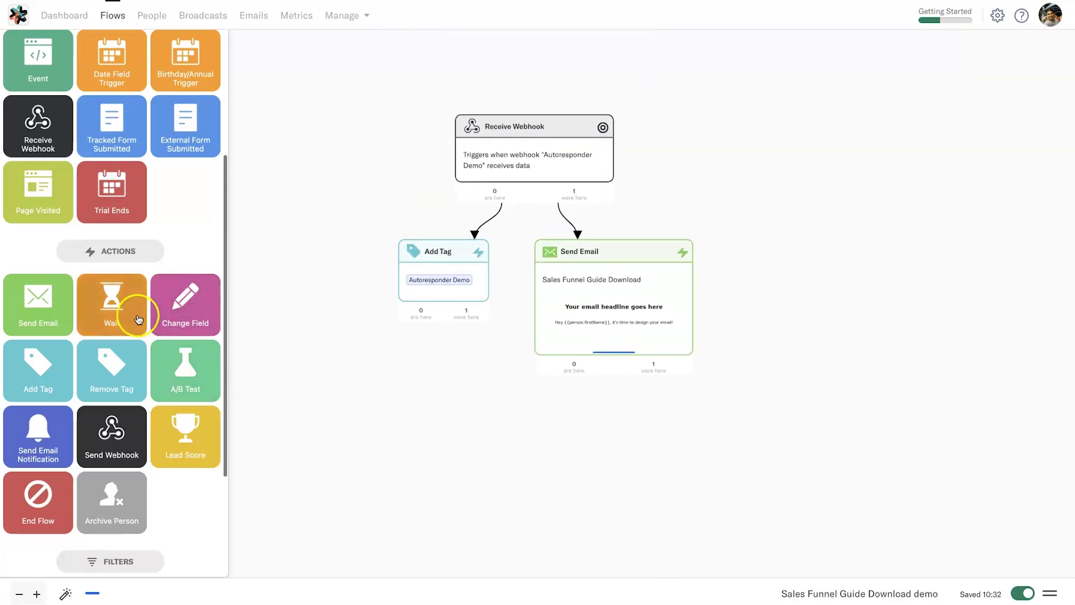
drag(129, 307, 770, 319)
drag(614, 375, 816, 314)
click(693, 190)
click(700, 301)
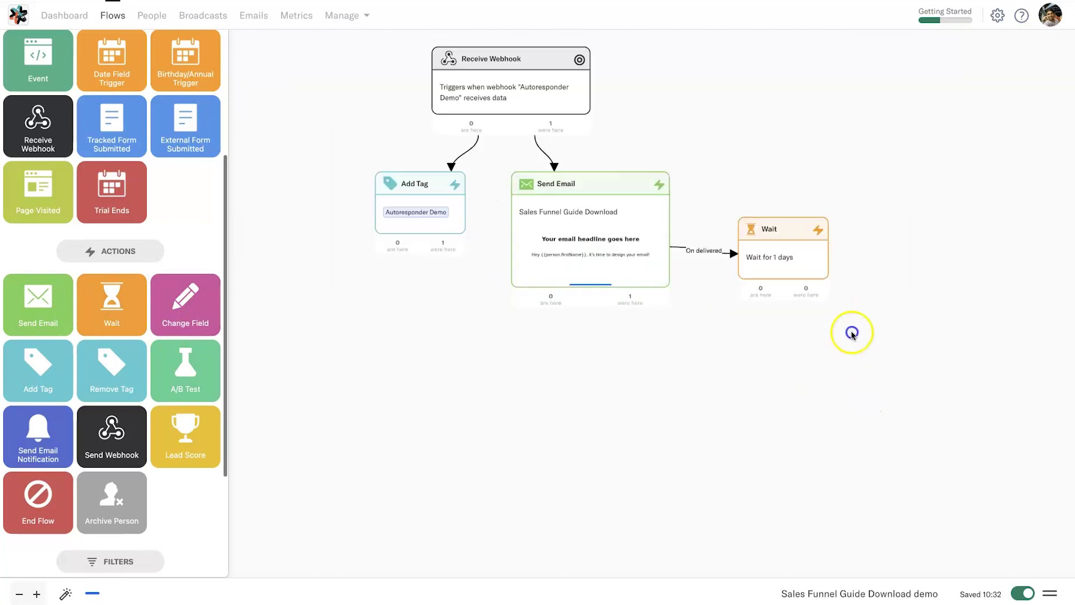
Step: Place a follow-up Send Email step underneath the Wait step and link the Wait step to it
drag(857, 351, 821, 268)
drag(35, 315, 768, 302)
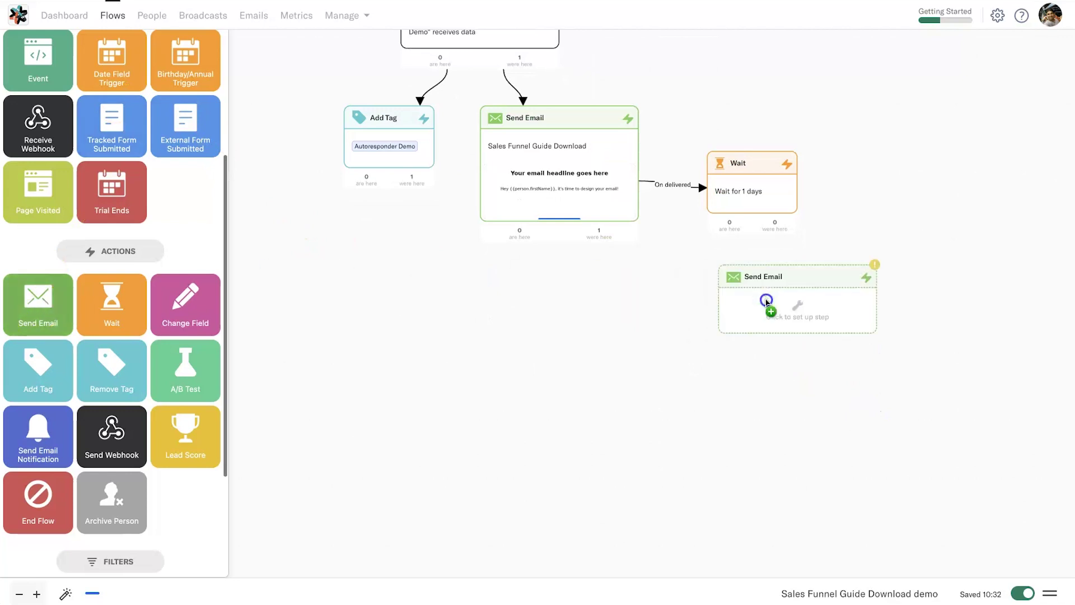
drag(751, 230, 775, 269)
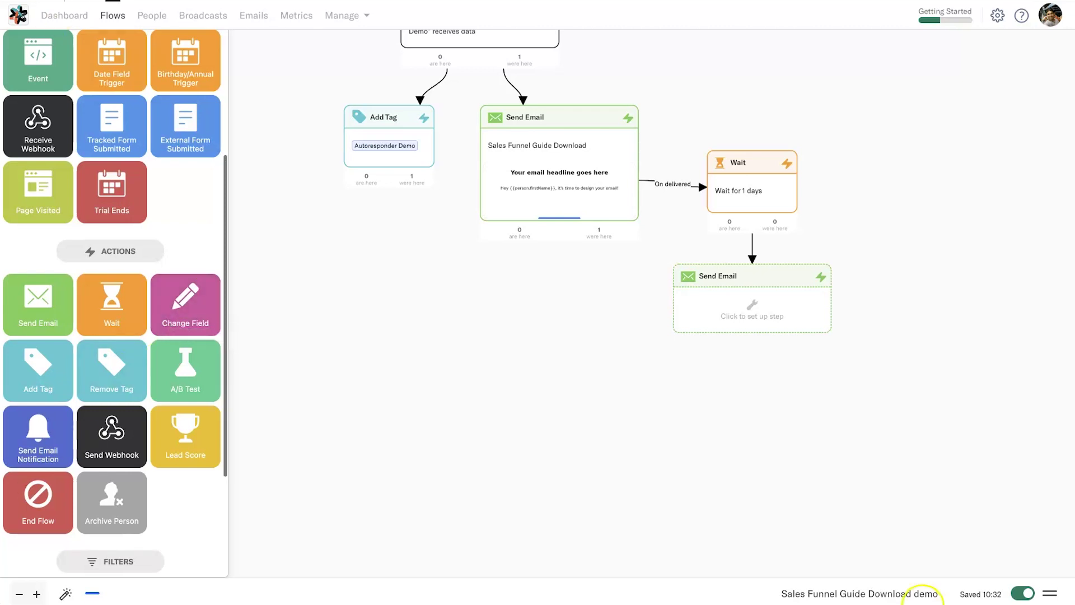
Step: Move the Wait step slightly higher beside the Sales Funnel Guide Download email
click(401, 414)
drag(401, 414, 426, 483)
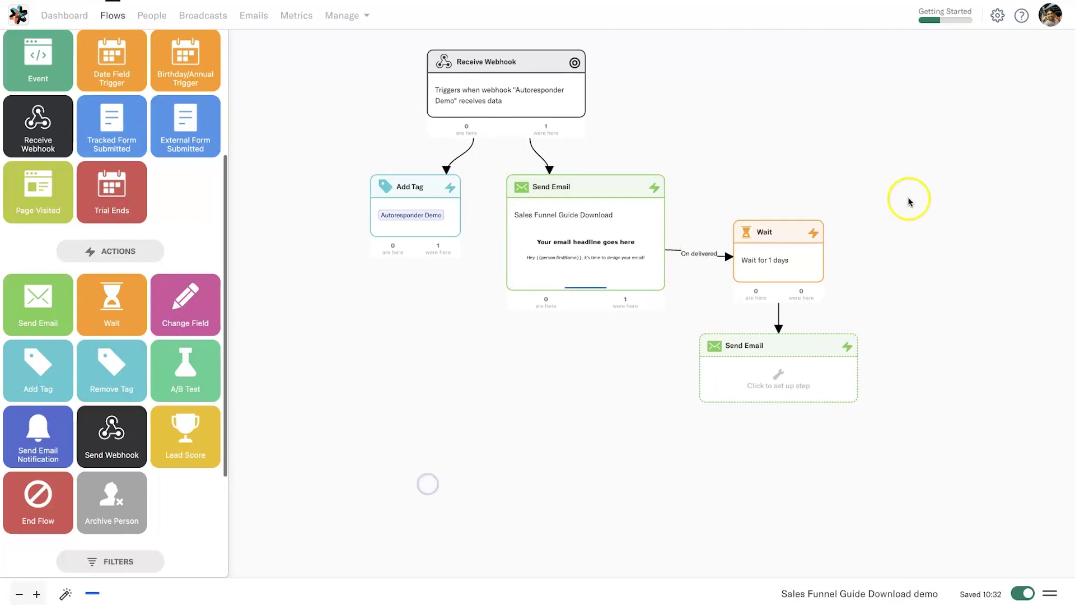
click(790, 259)
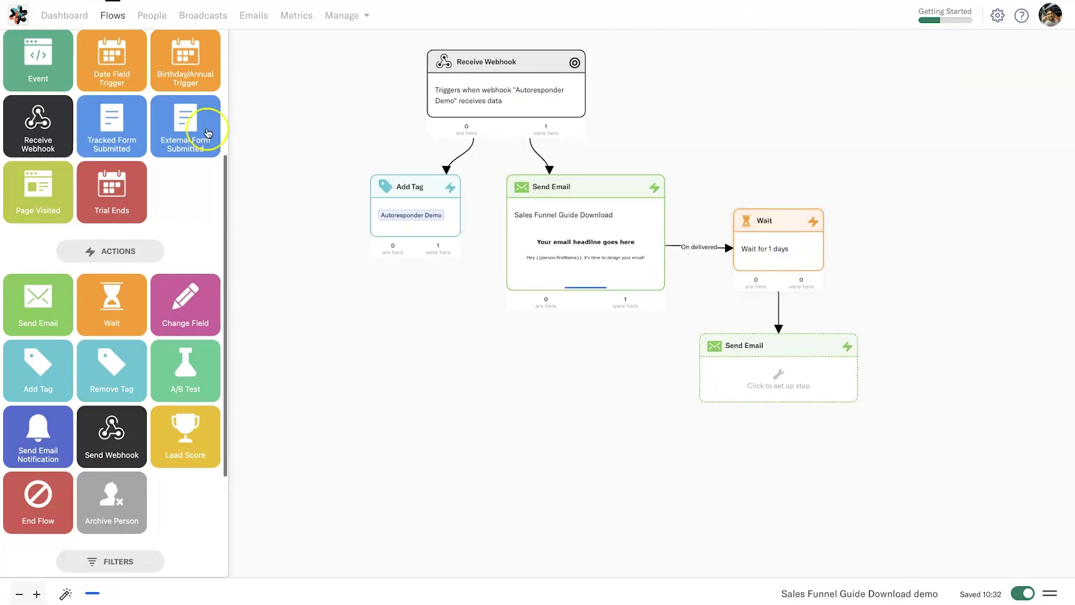